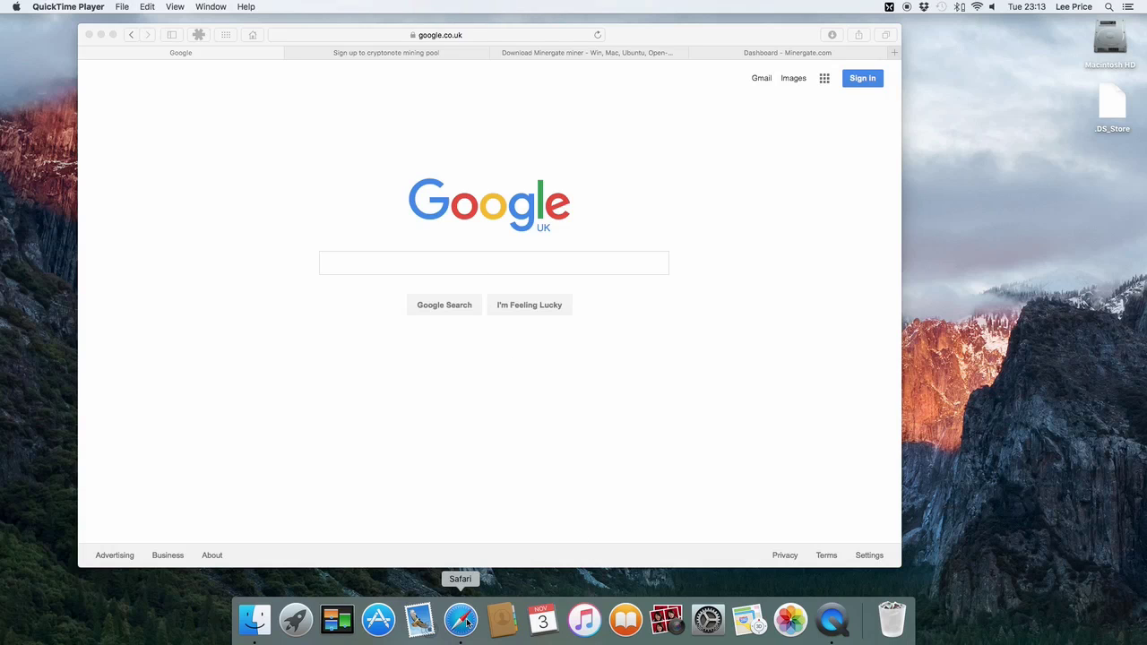
# Search Google for minergate.com and open the MinerGate site from the results
pyautogui.click(388, 263)
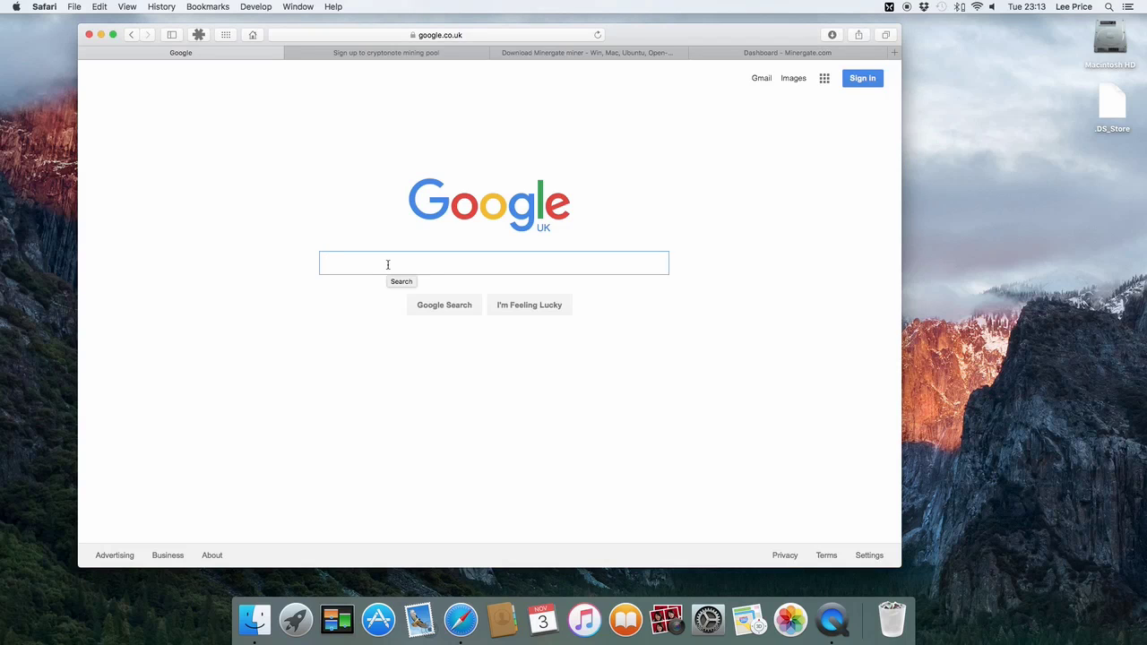
pyautogui.write('miner')
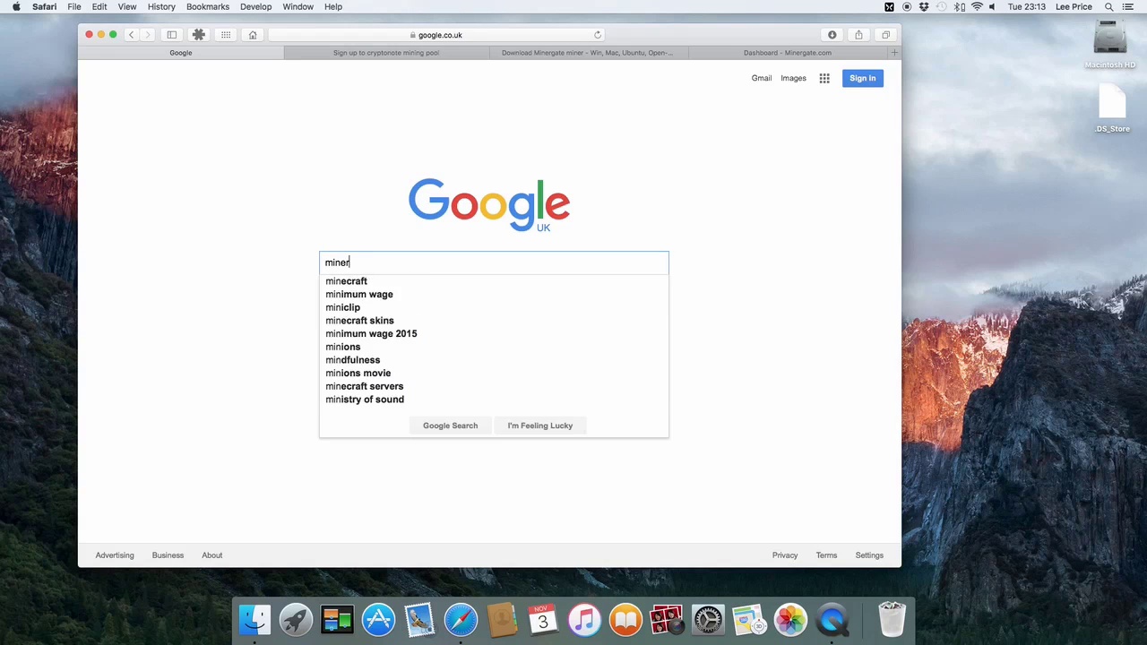
pyautogui.write('gate.com')
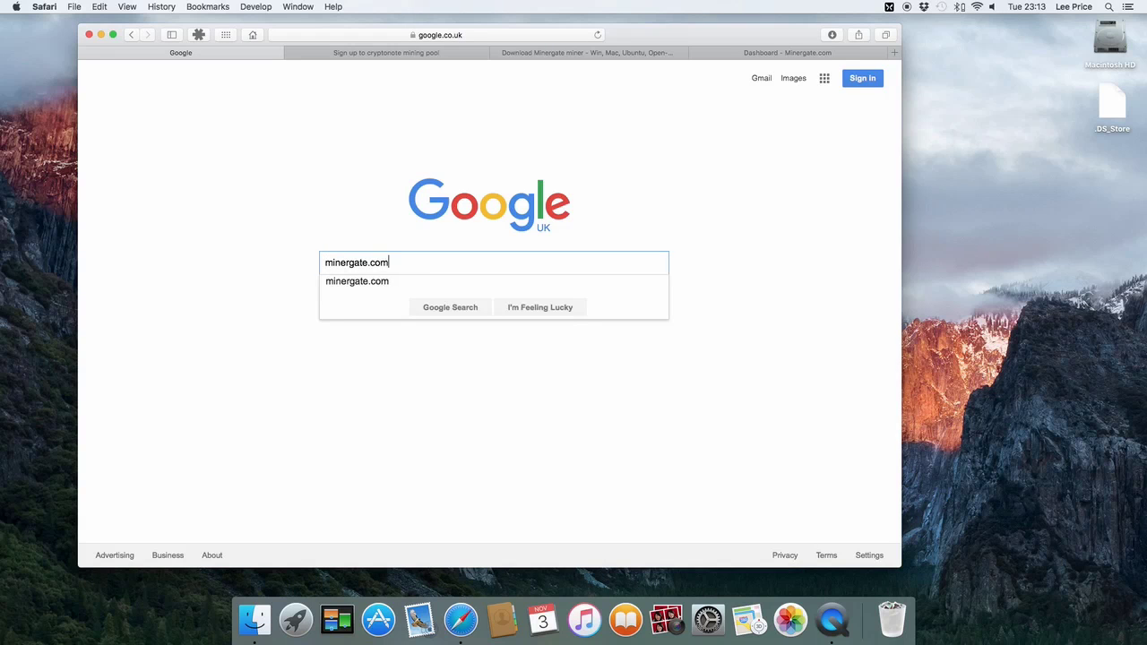
pyautogui.press('Return')
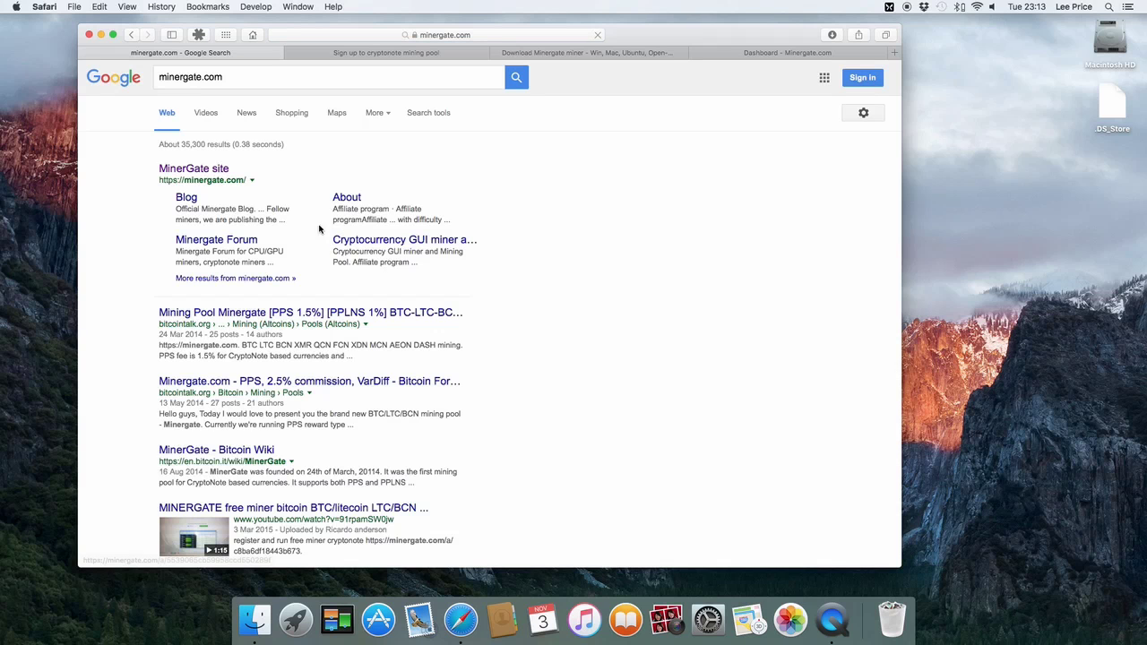
pyautogui.click(217, 171)
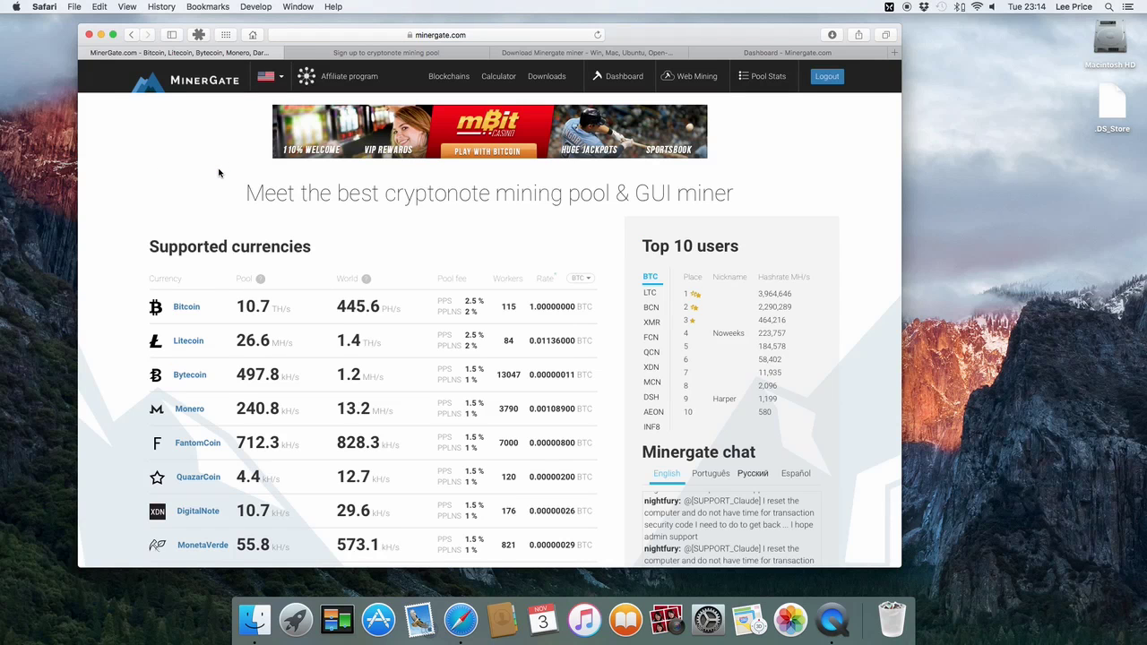
# Log out of MinerGate, switch to its account sign-up page and fill in the e-mail address
pyautogui.click(826, 77)
pyautogui.click(385, 53)
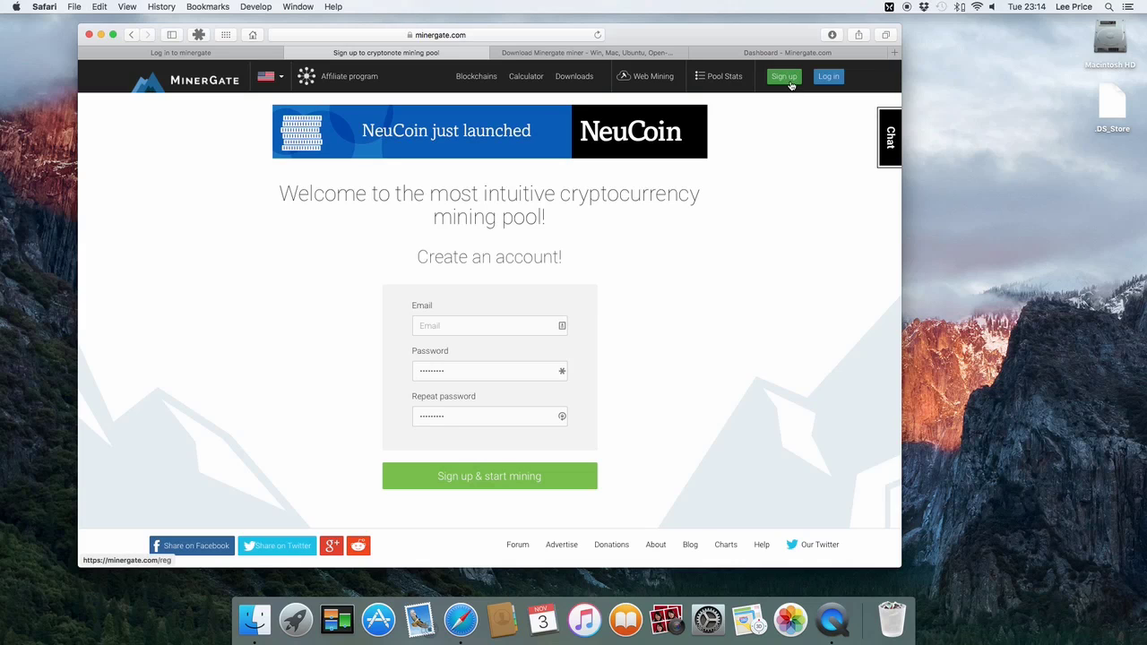
pyautogui.click(448, 327)
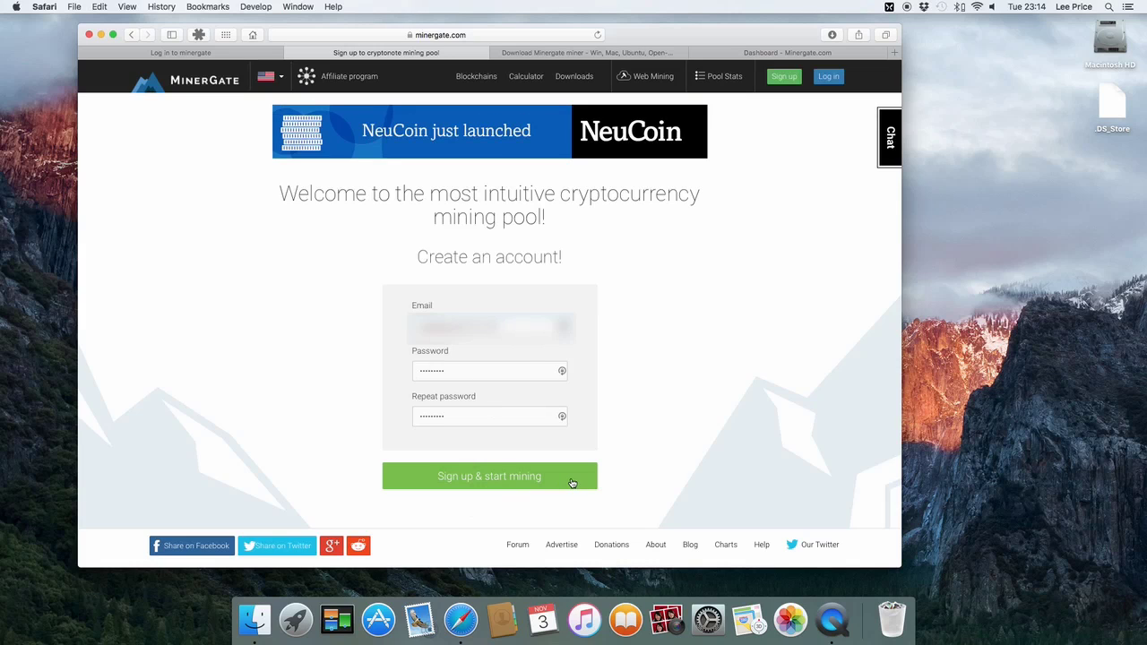
# Review the available GUI miners on the MinerGate Downloads page and download the detected Mac version
pyautogui.click(614, 53)
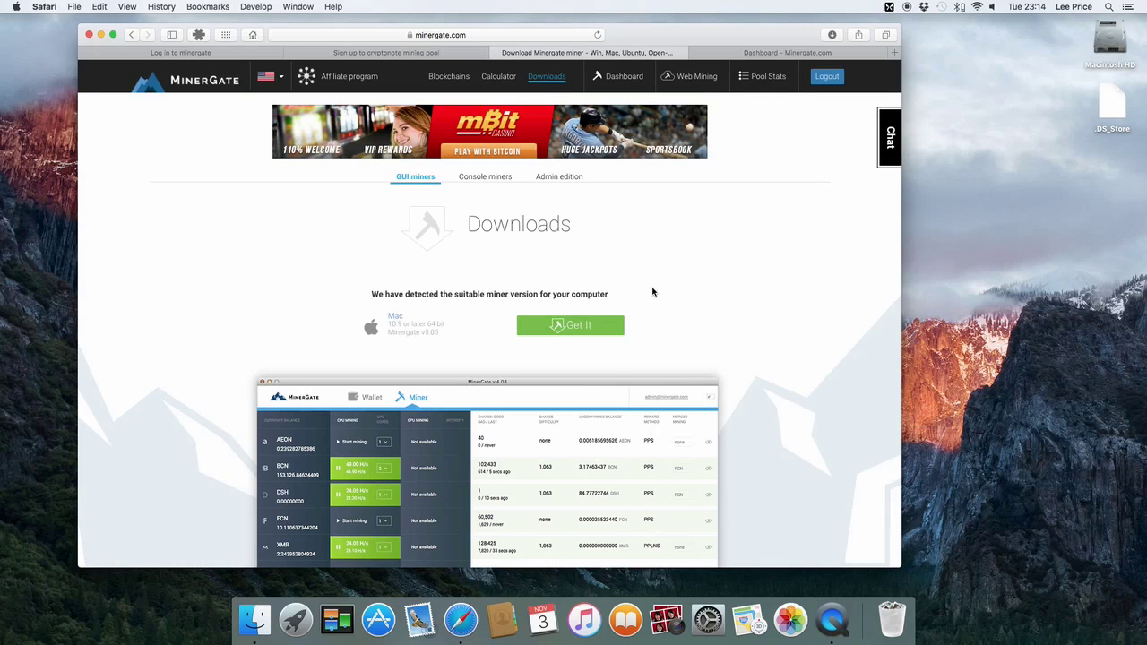
pyautogui.scroll(-3, 676, 298)
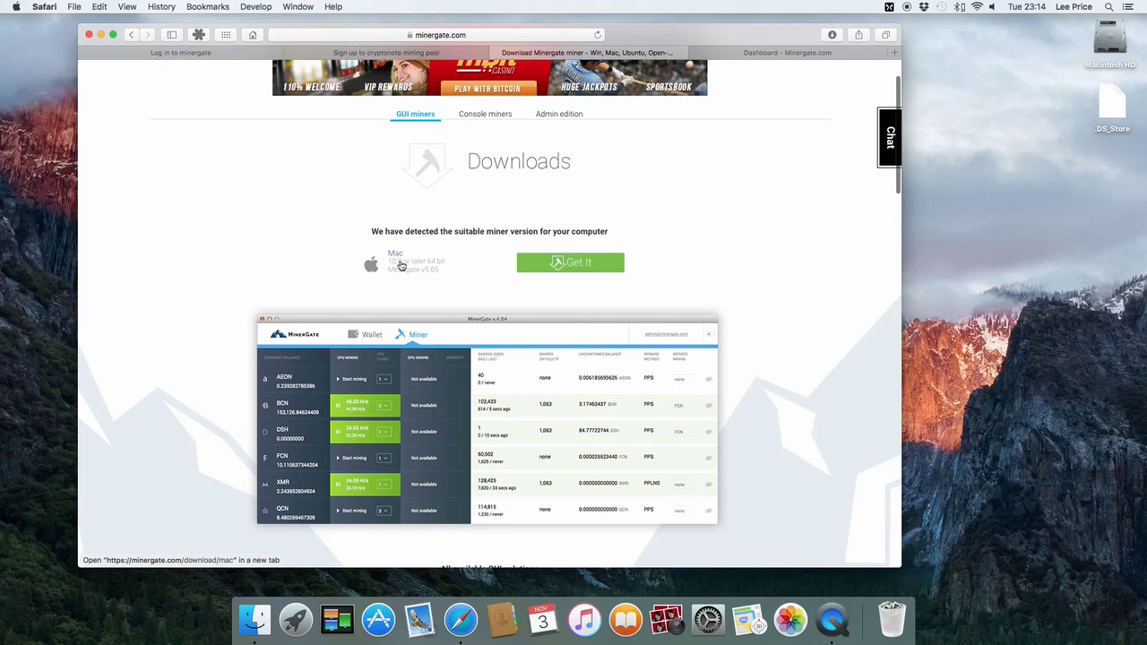
pyautogui.scroll(-10, 402, 265)
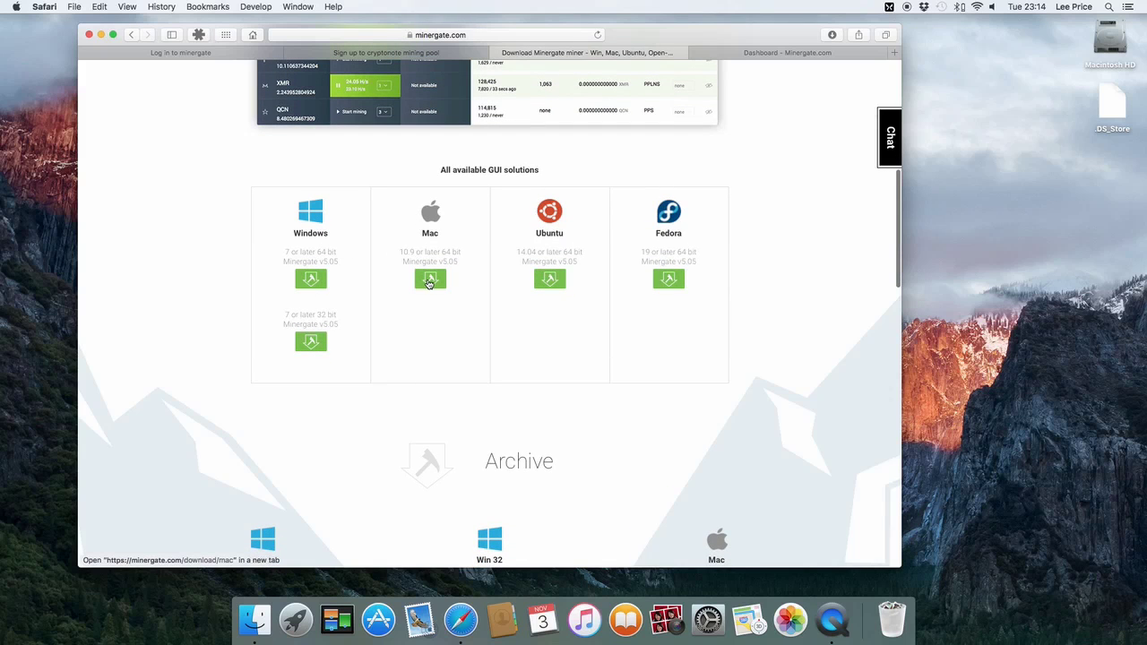
pyautogui.scroll(-1, 427, 287)
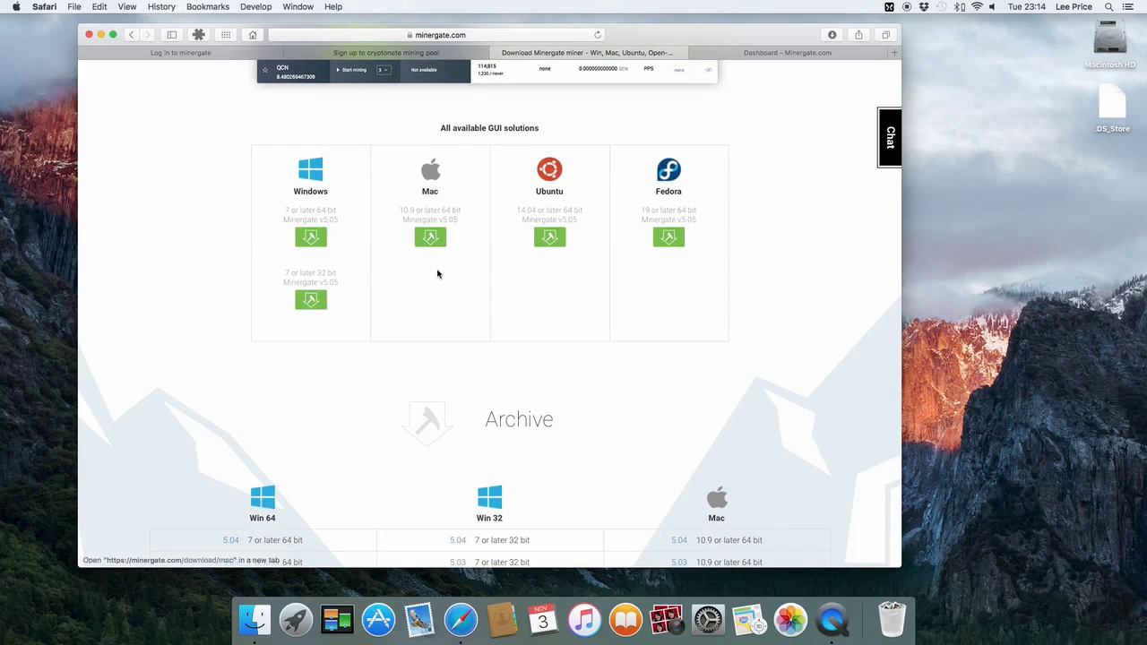
pyautogui.scroll(4, 443, 287)
pyautogui.scroll(7, 449, 298)
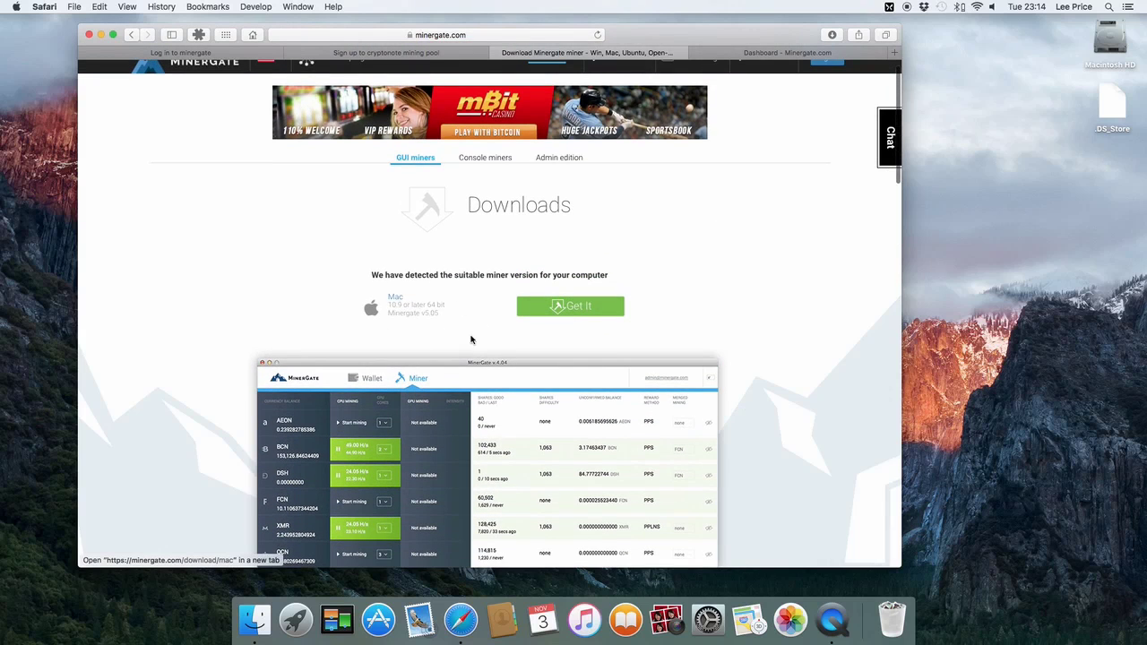
pyautogui.click(581, 310)
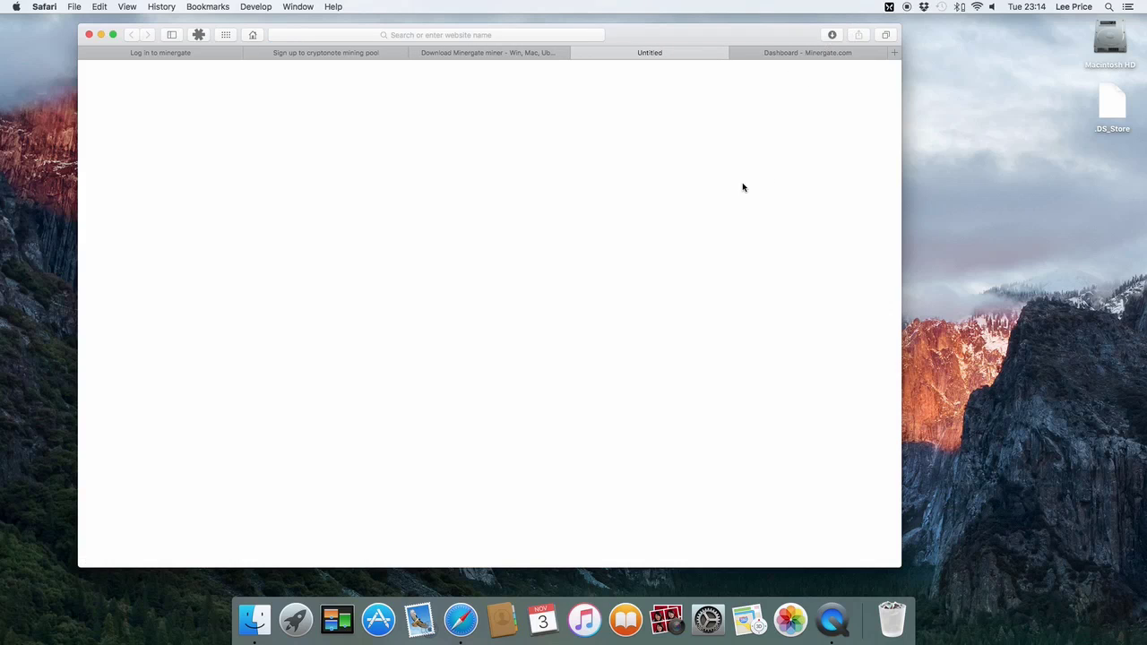
# Open the downloaded disk image MinerGate-5.05-Mac-2.dmg from the browser's download list
pyautogui.click(832, 36)
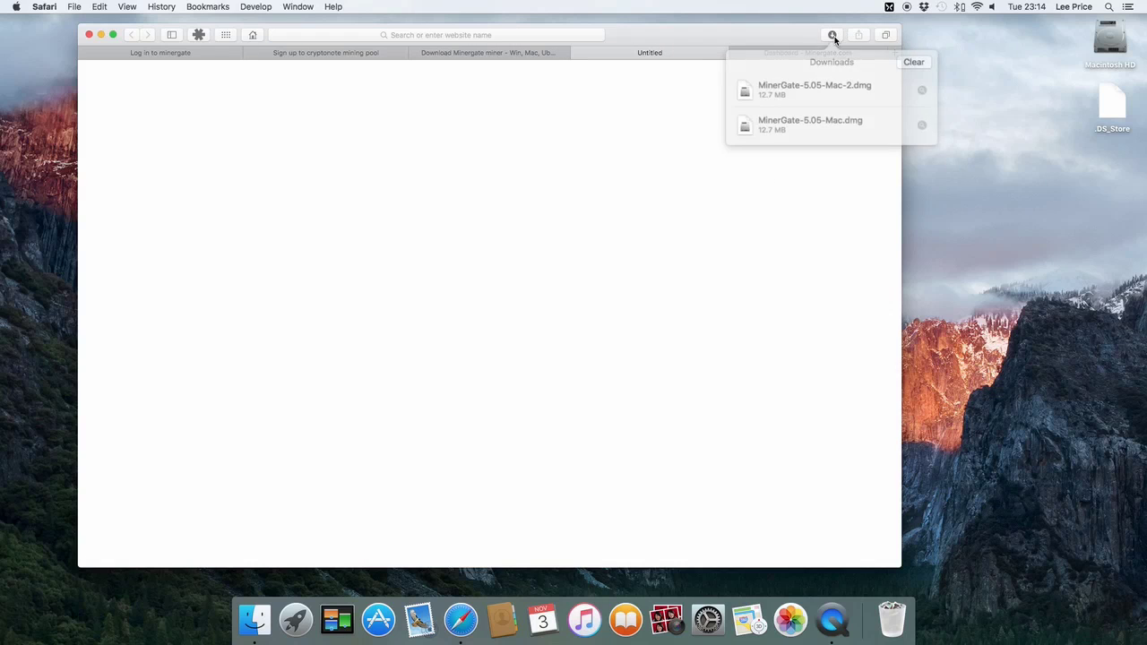
pyautogui.click(815, 90)
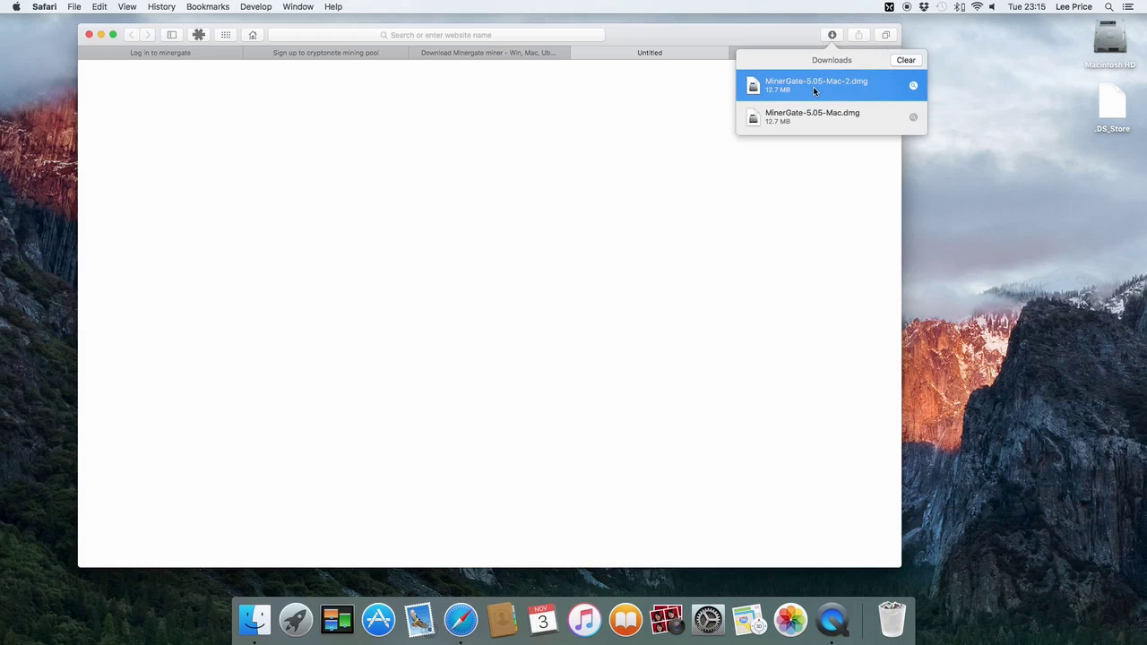
pyautogui.doubleClick(813, 89)
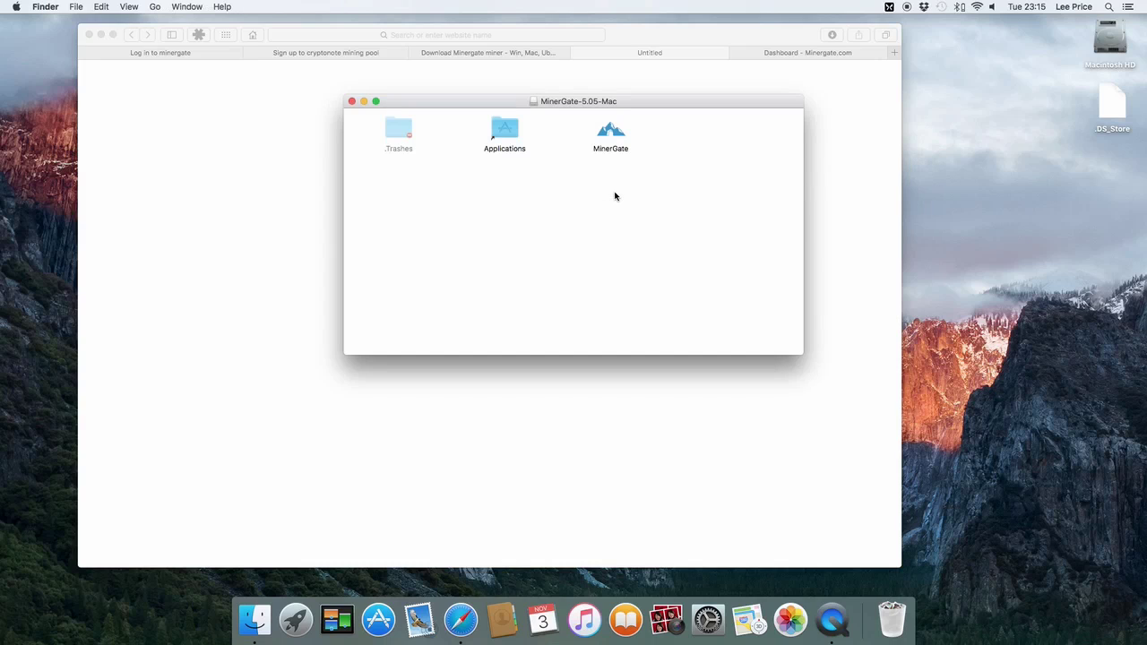
pyautogui.click(617, 134)
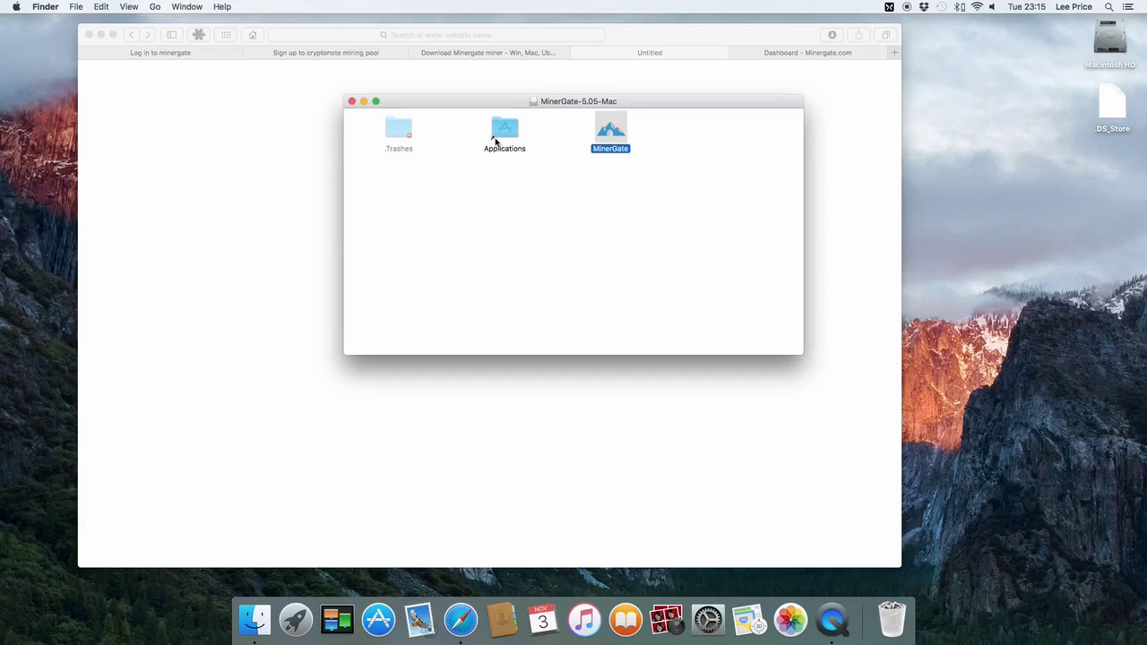
pyautogui.rightClick(627, 154)
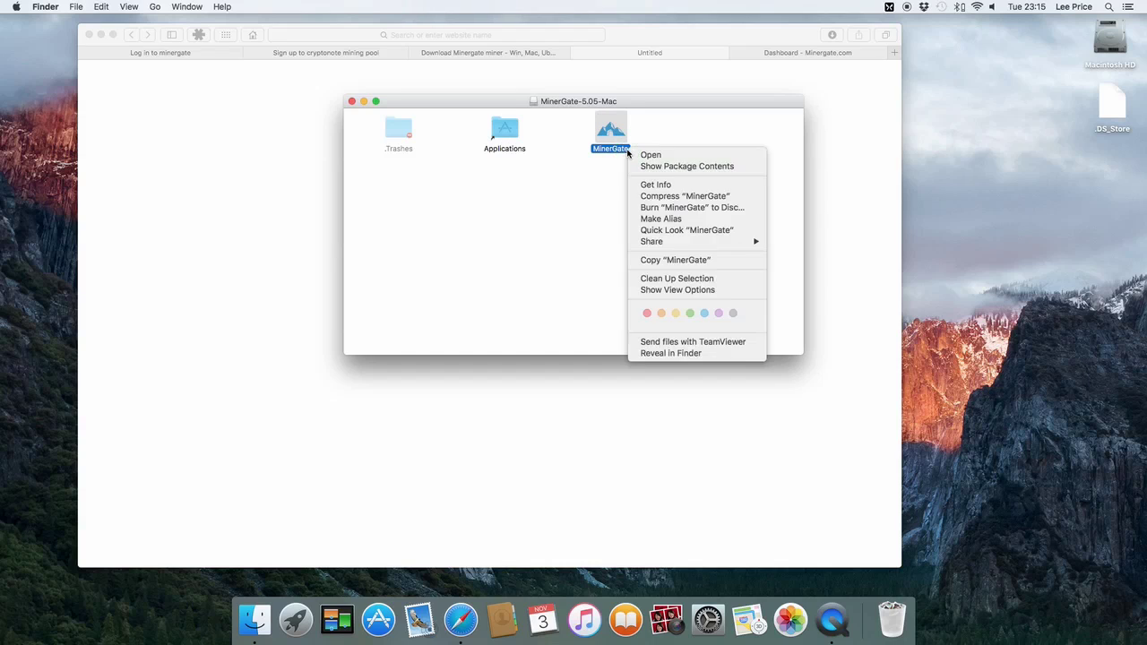
pyautogui.click(604, 196)
pyautogui.click(633, 203)
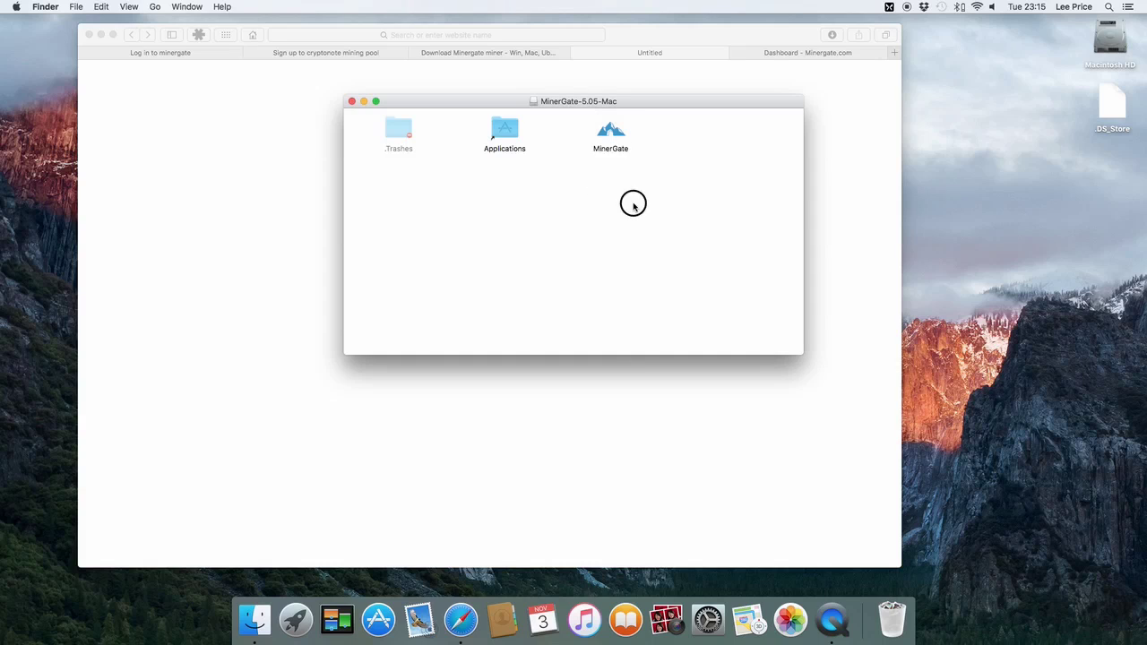
# Copy MinerGate from the disk image into Applications, replacing the older version, and close the Applications window
pyautogui.moveTo(609, 134); pyautogui.dragTo(507, 129)
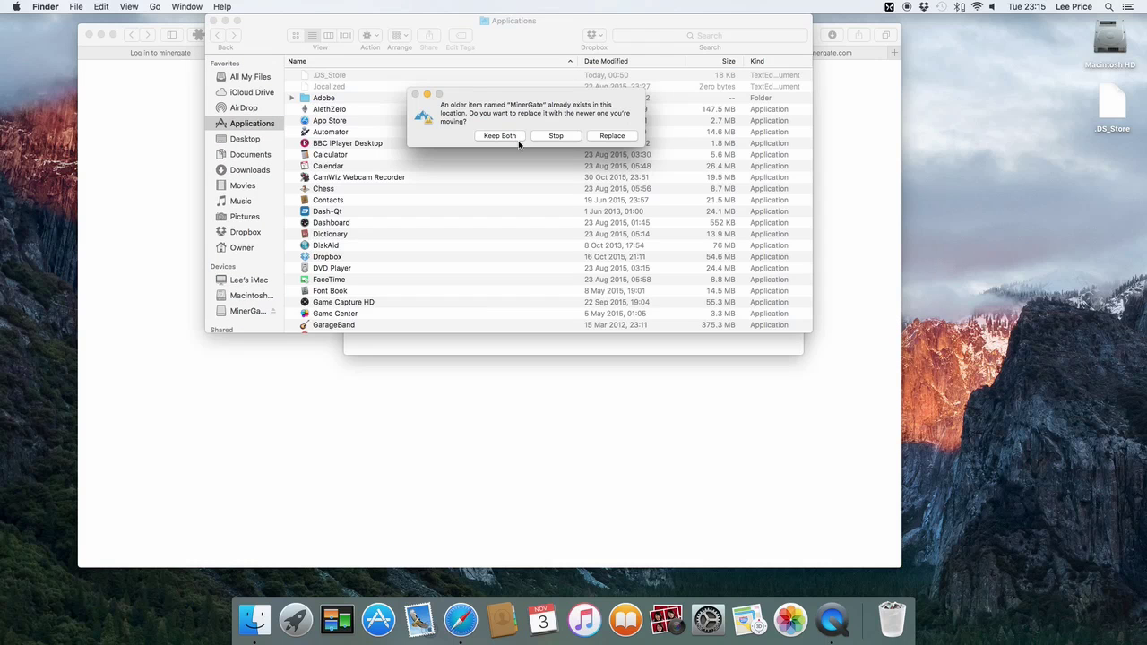
pyautogui.click(609, 137)
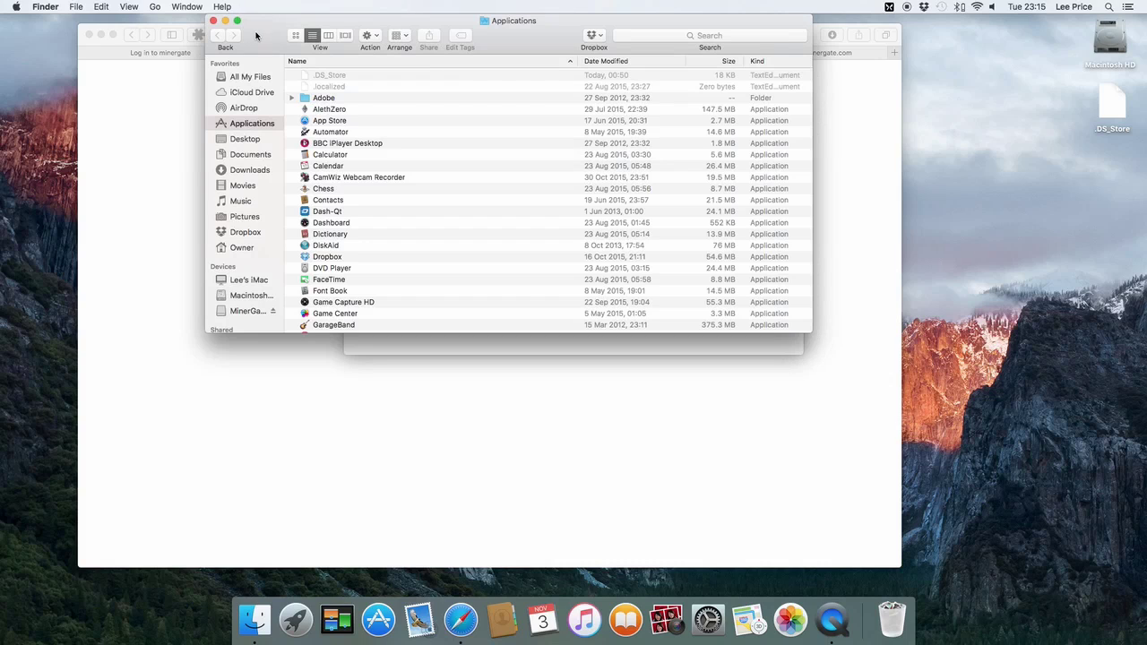
pyautogui.click(214, 21)
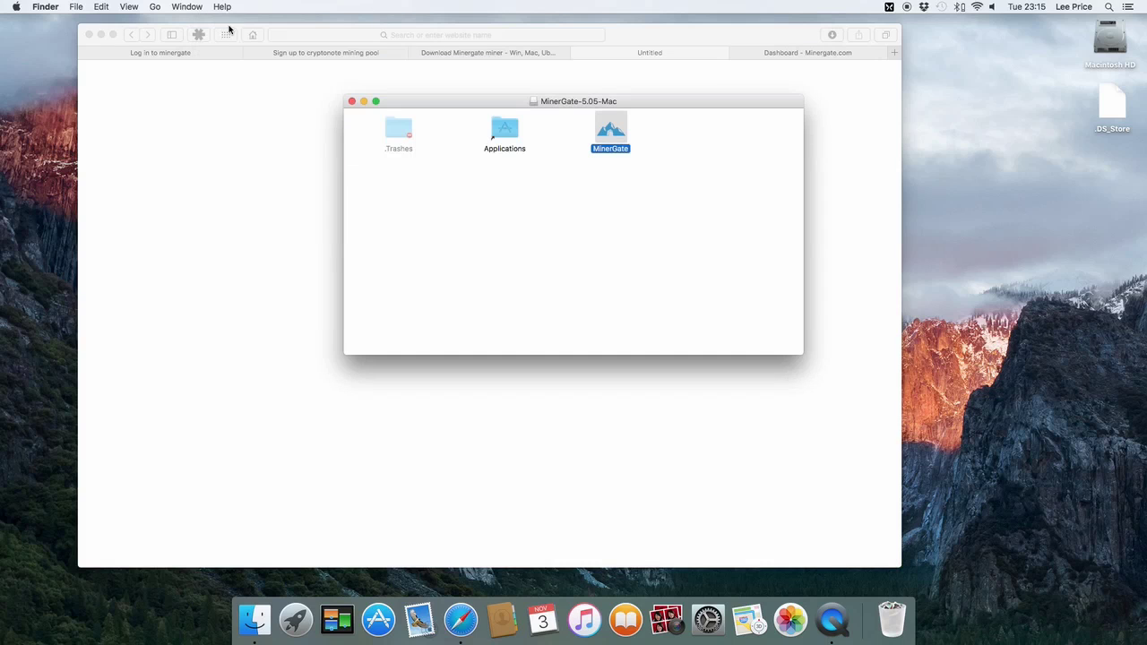
# Close the blank Untitled browser tab and the MinerGate-5.05-Mac disk image window
pyautogui.click(365, 103)
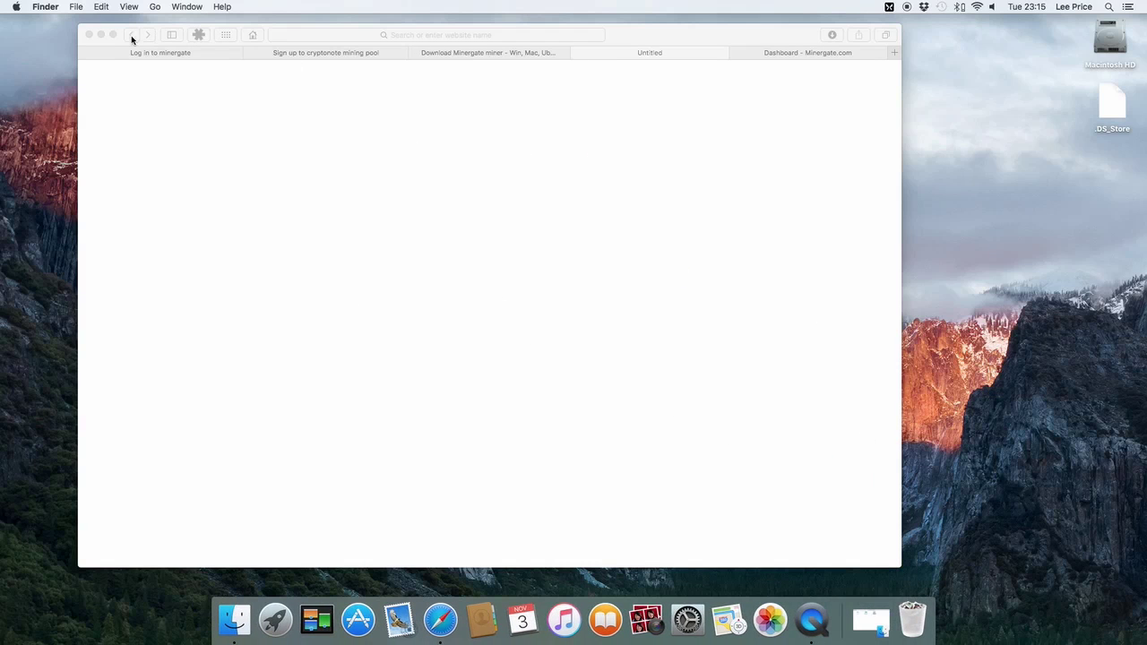
pyautogui.click(601, 51)
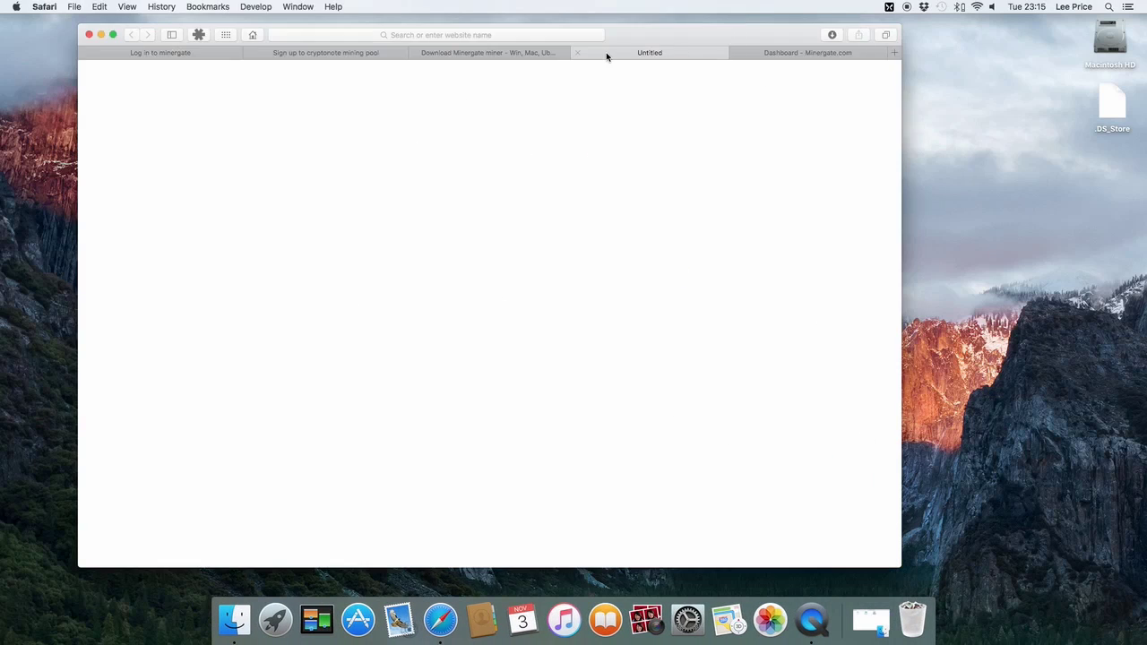
pyautogui.click(576, 51)
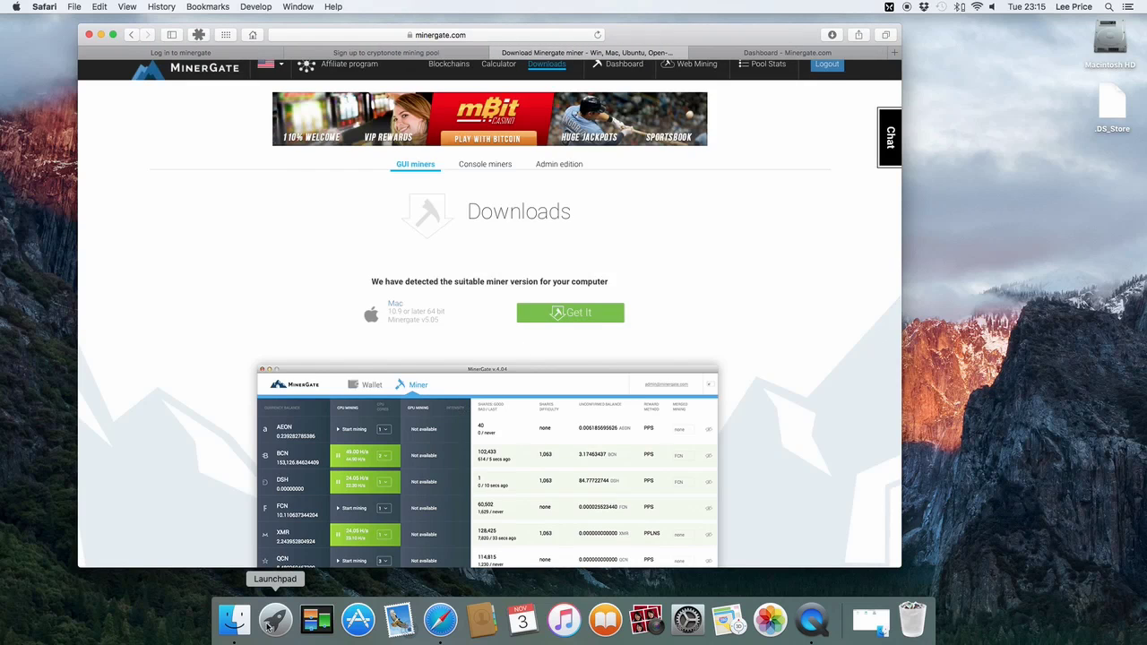
pyautogui.click(235, 620)
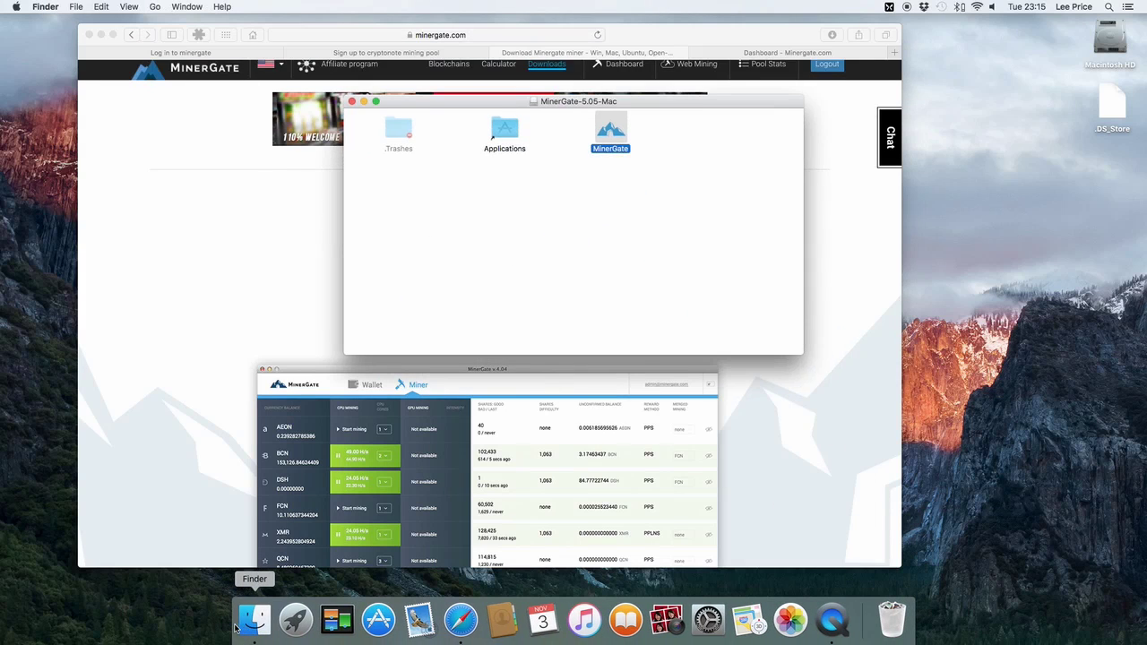
pyautogui.click(351, 101)
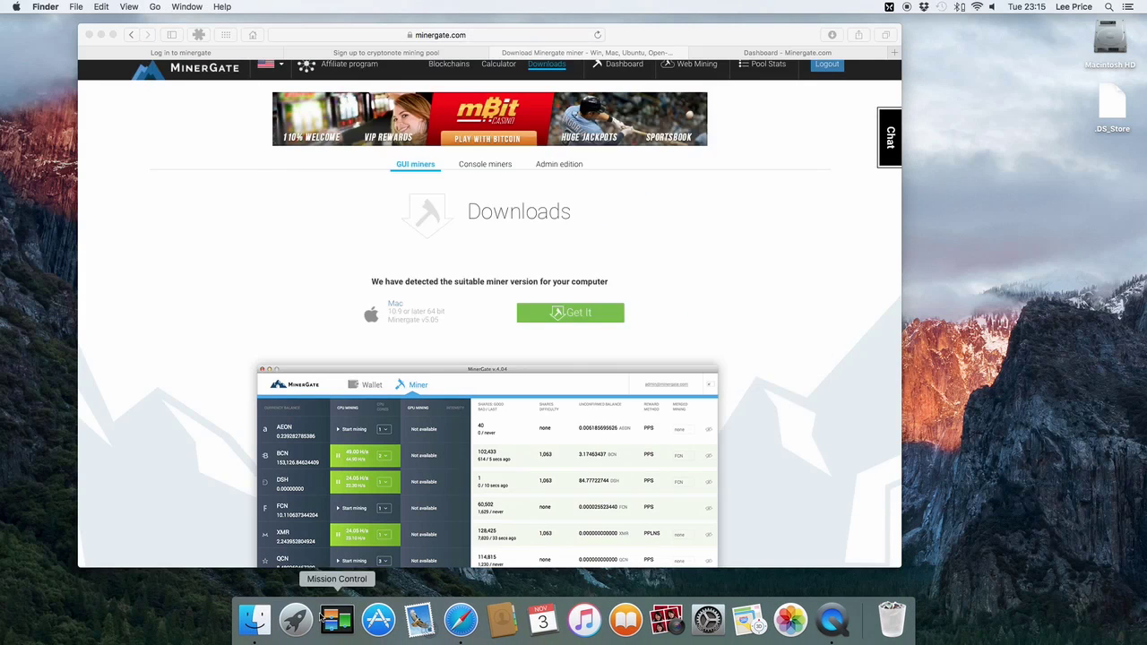
# Try to launch MinerGate from Launchpad and dismiss the resulting alert
pyautogui.click(295, 618)
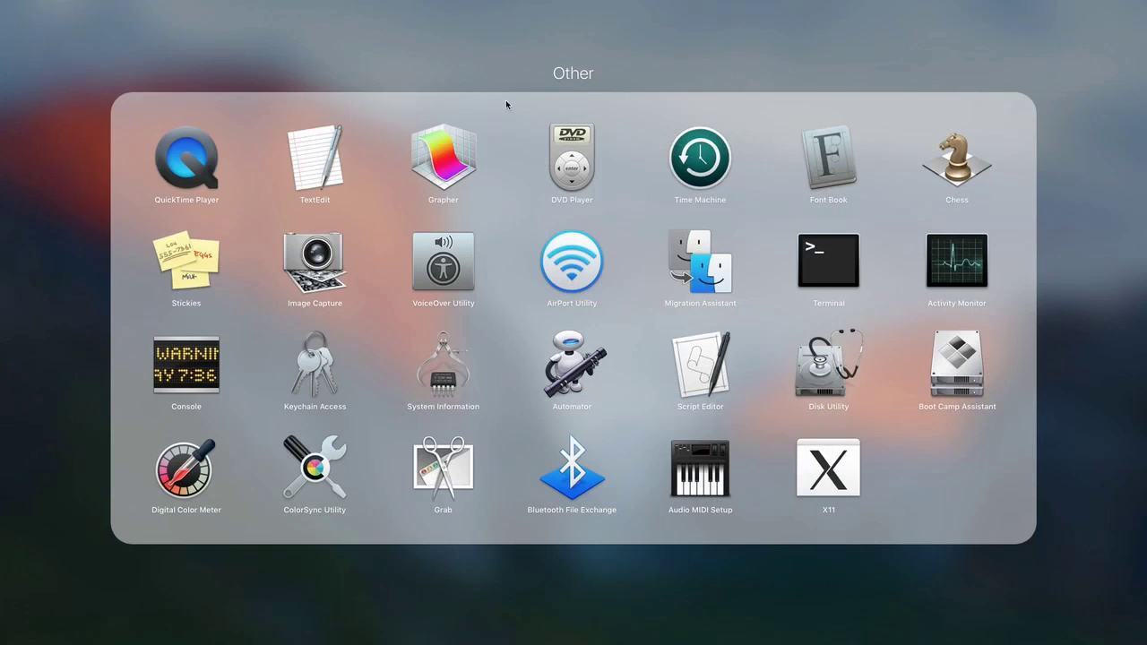
pyautogui.click(1002, 588)
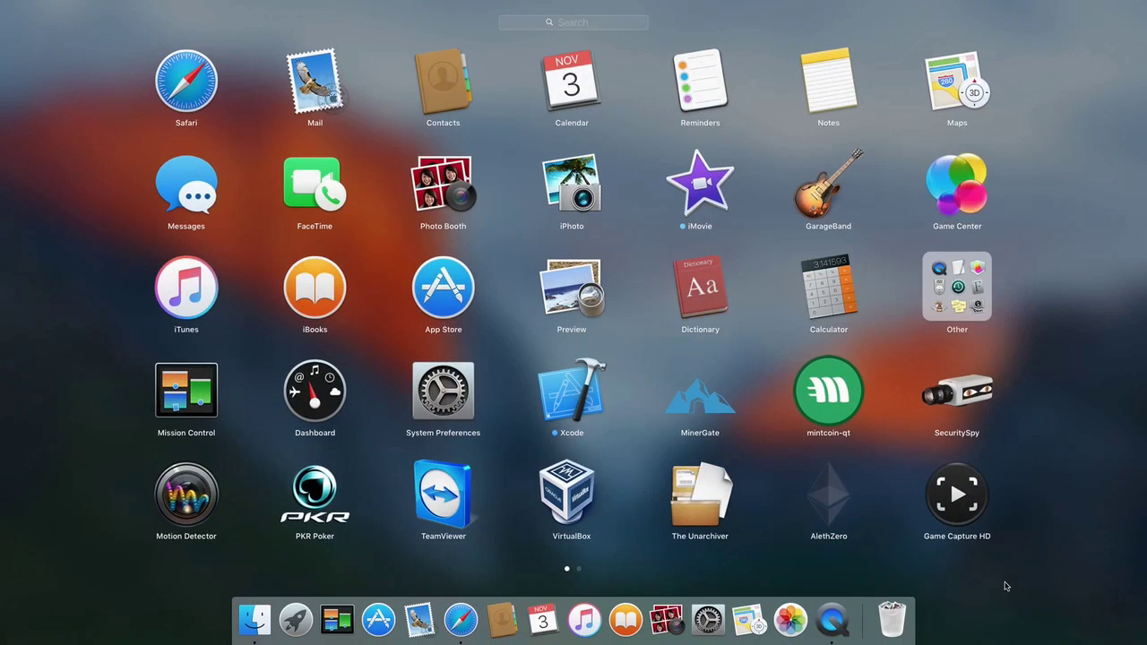
pyautogui.click(704, 408)
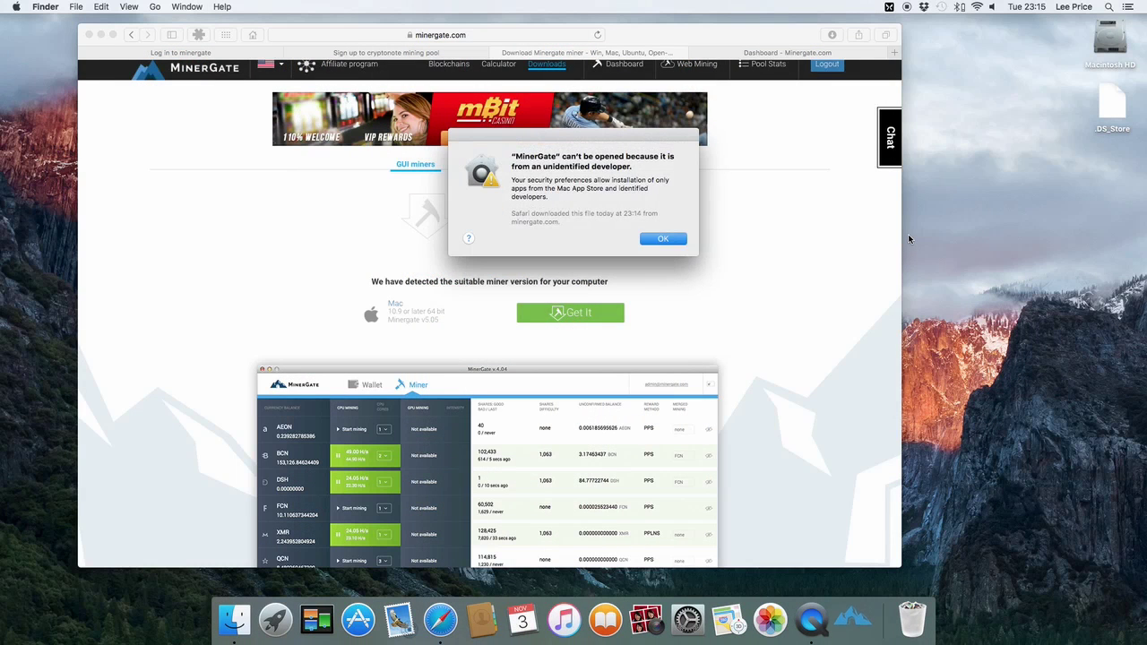
pyautogui.click(647, 240)
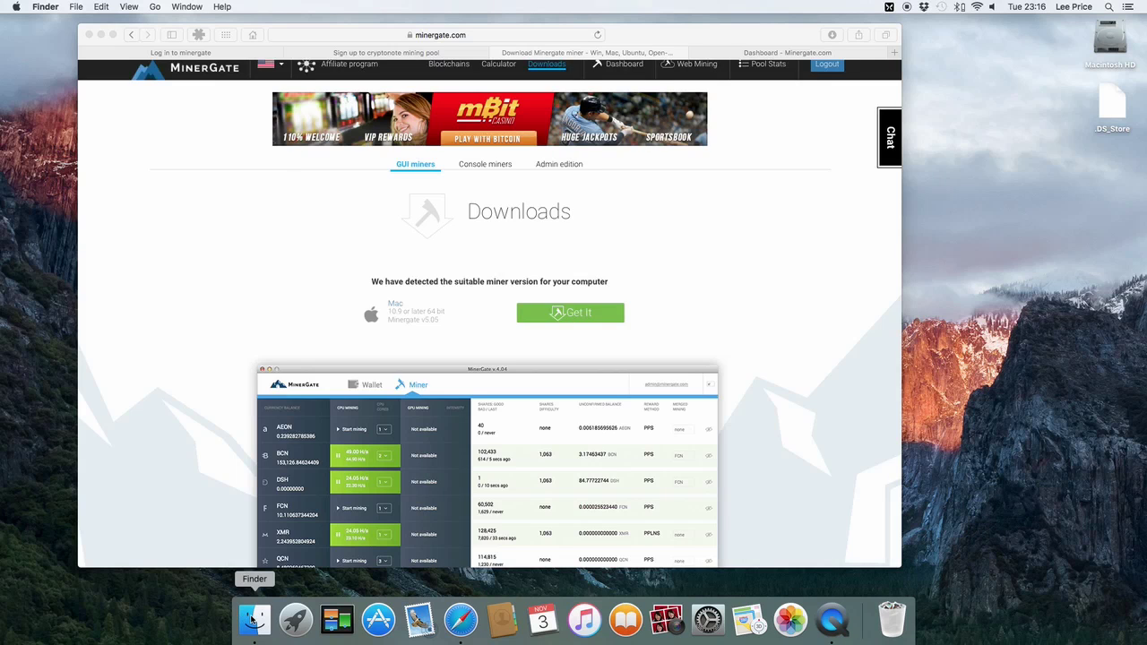
# Open MinerGate from the Applications folder, approving it despite the unidentified developer, and minimize the folder window
pyautogui.click(253, 620)
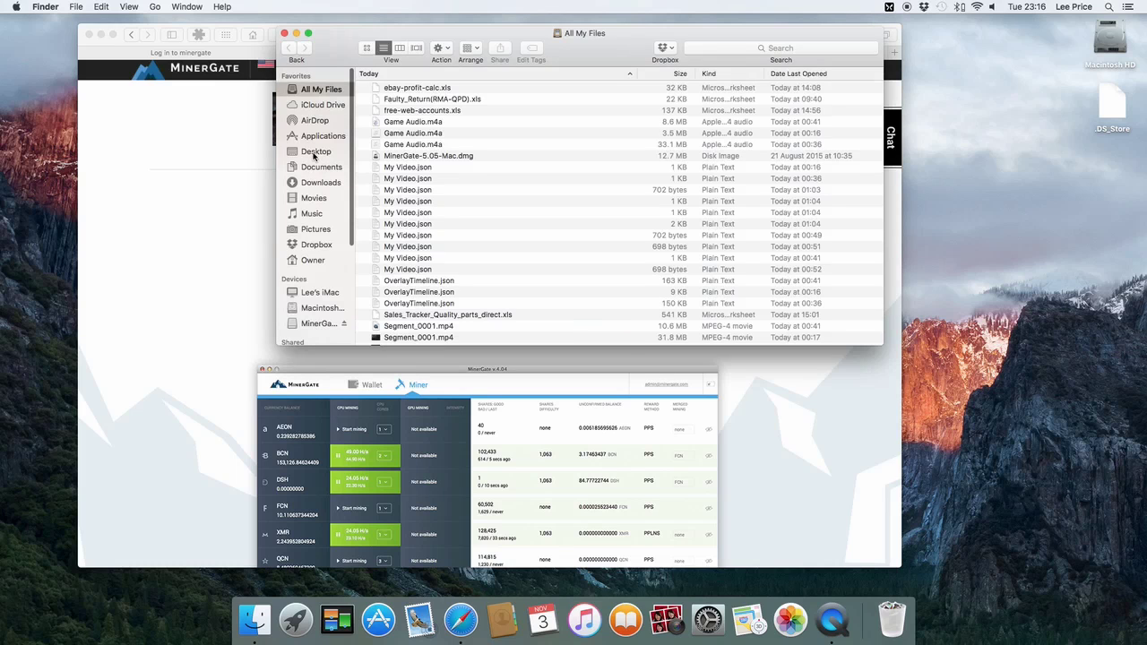
pyautogui.click(315, 136)
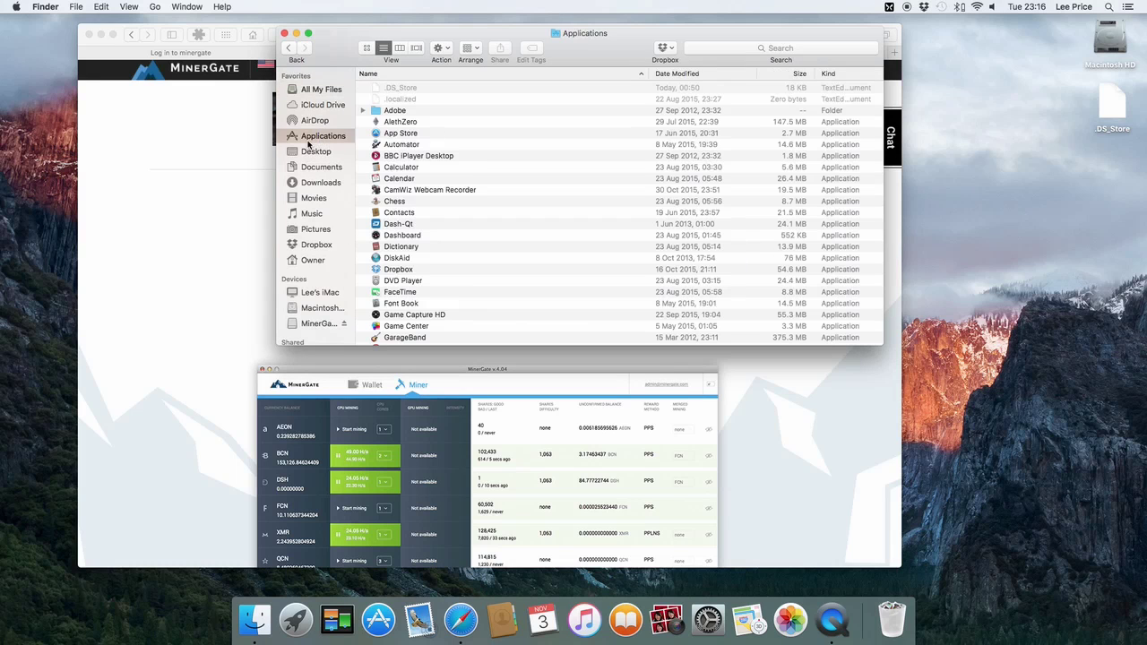
pyautogui.click(392, 224)
pyautogui.scroll(-5, 391, 231)
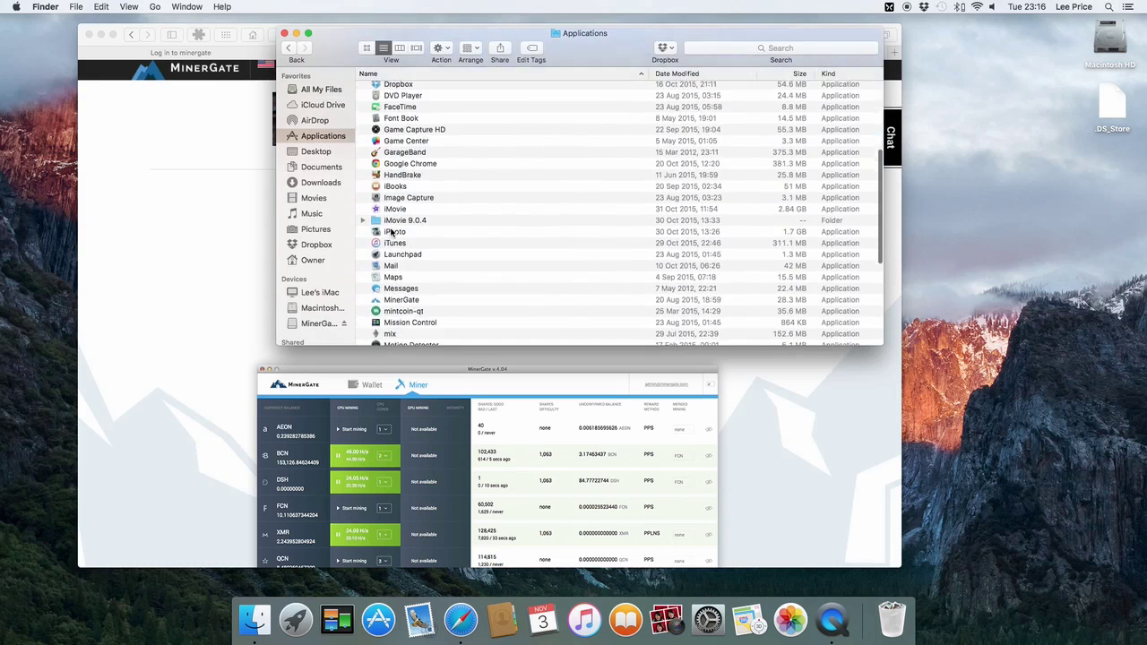
pyautogui.scroll(-3, 392, 231)
pyautogui.click(400, 232)
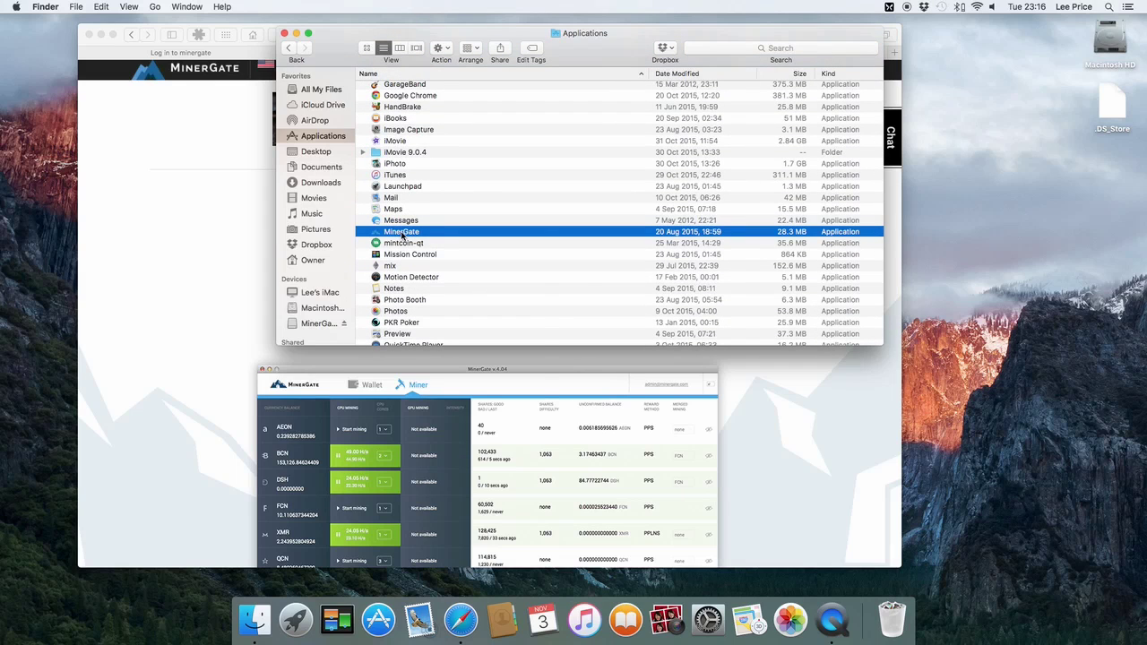
pyautogui.rightClick(401, 233)
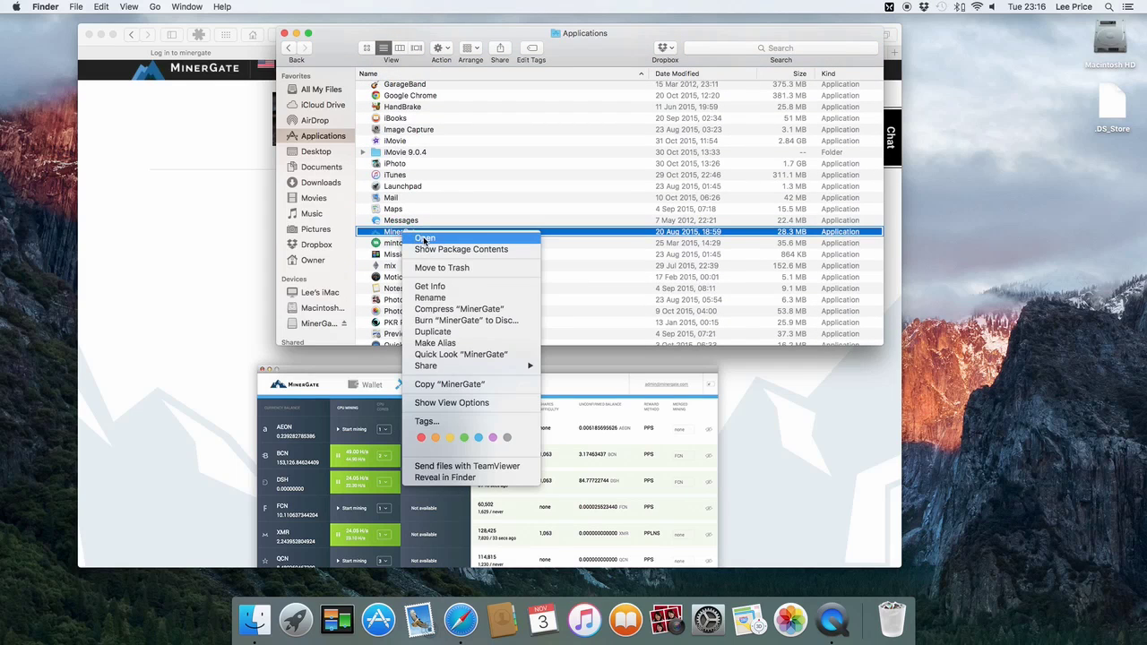
pyautogui.click(425, 238)
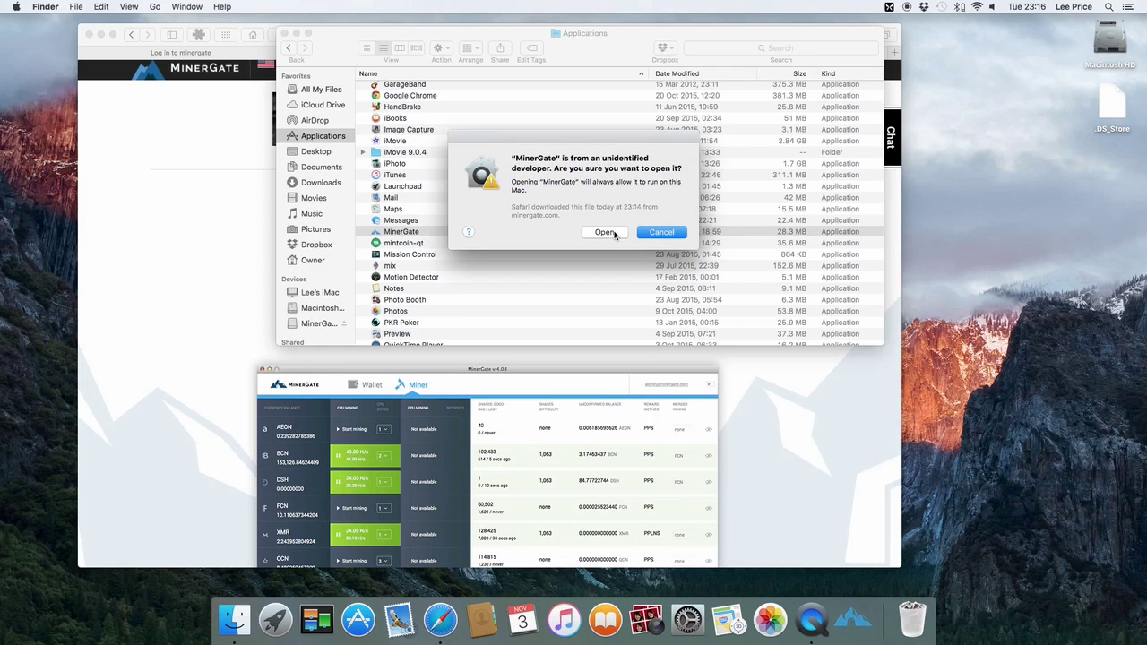
pyautogui.click(613, 234)
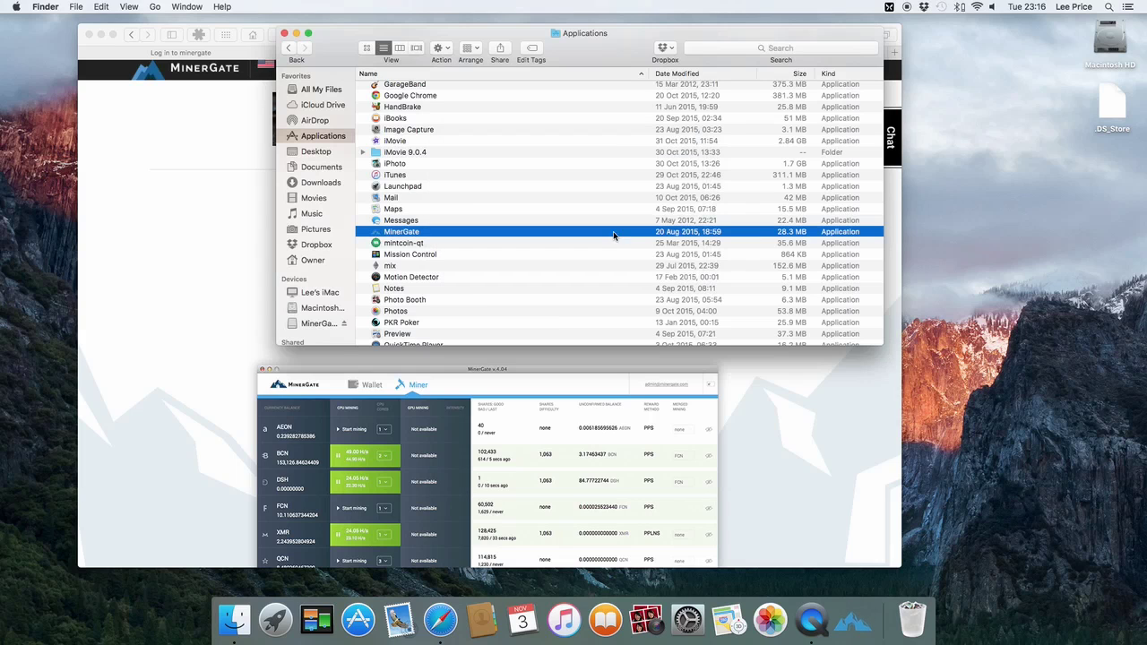
pyautogui.click(906, 171)
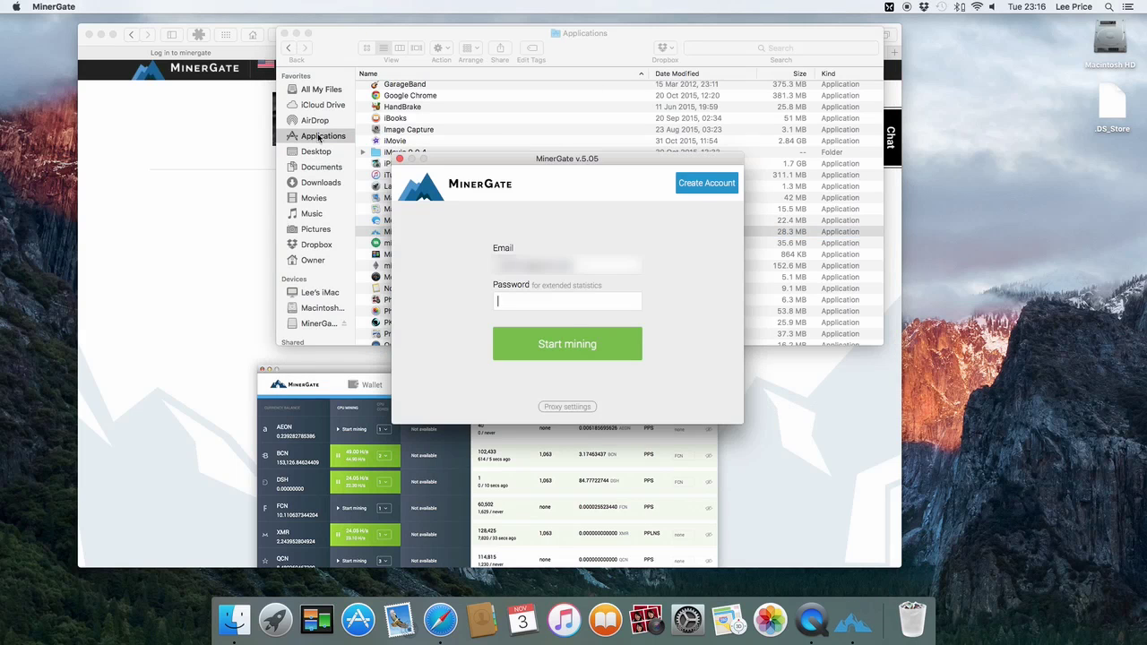
pyautogui.click(296, 34)
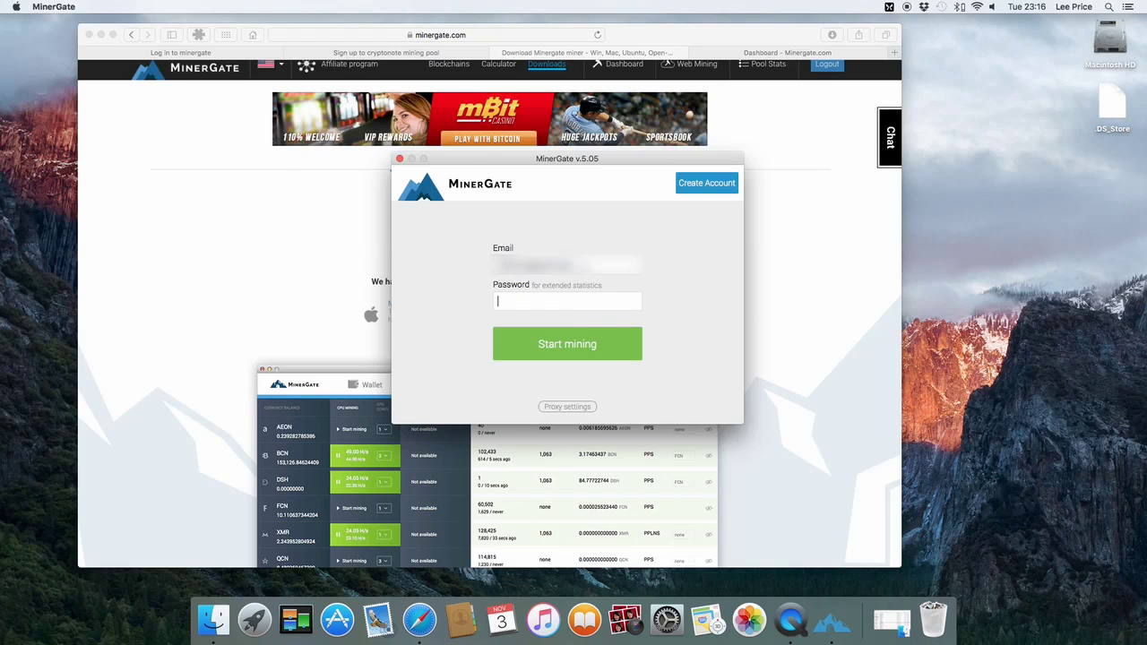
# Sign in to MinerGate with the prefilled email and show the list of individual currencies to mine
pyautogui.click(556, 355)
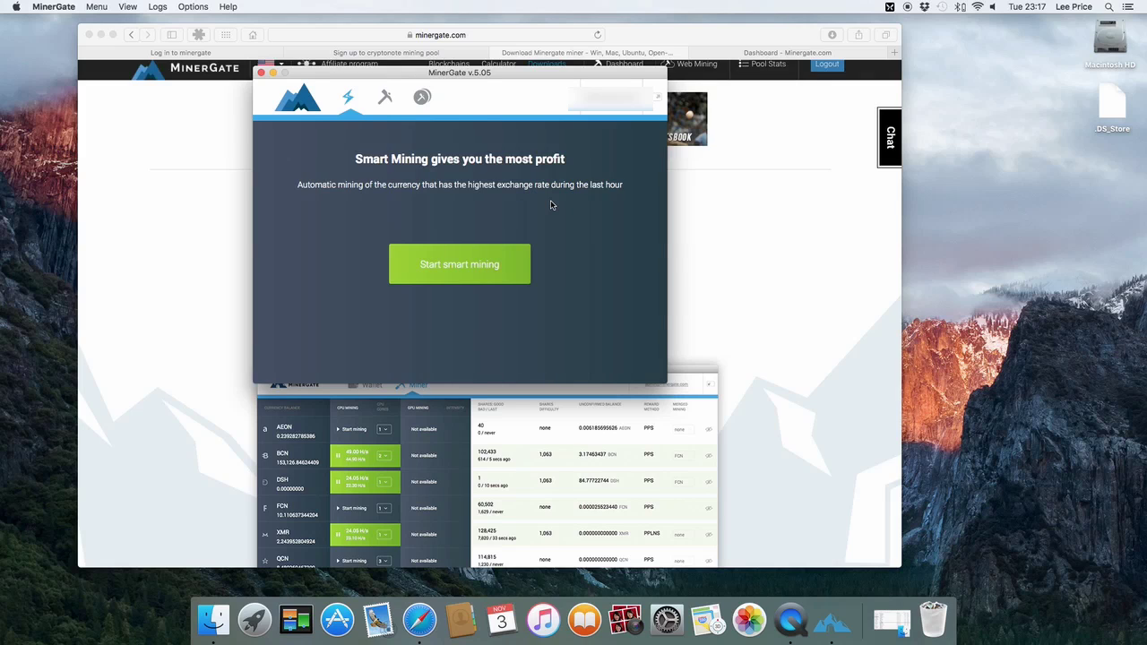
pyautogui.click(385, 99)
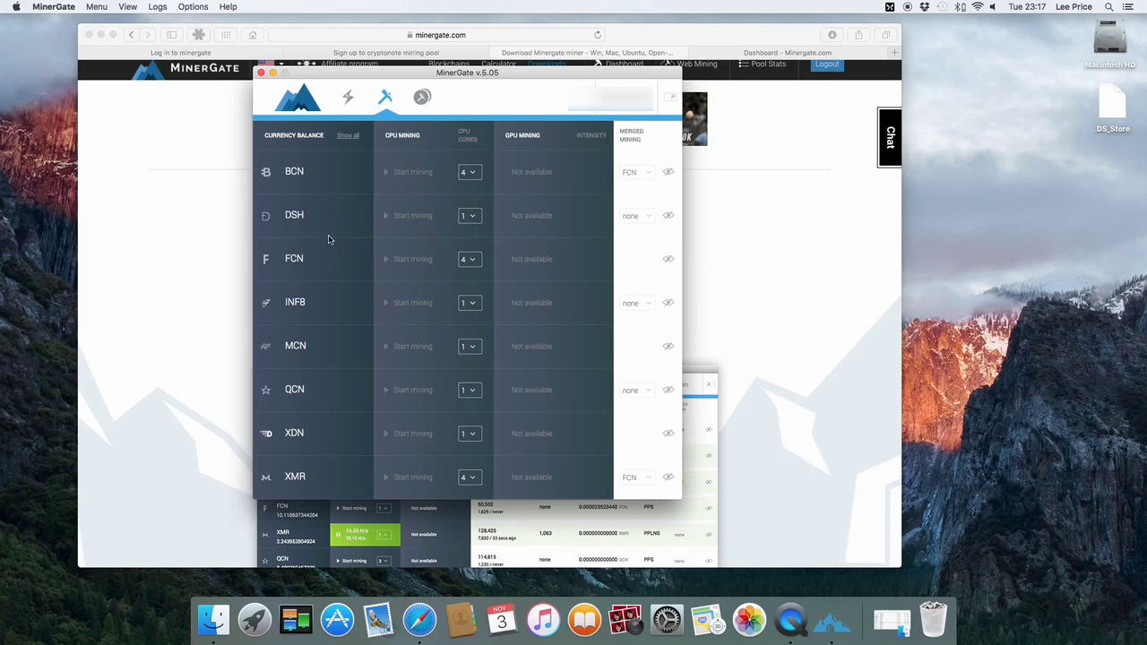
# Minimize the browser window and start CPU mining of XMR with 2 CPU cores
pyautogui.click(102, 34)
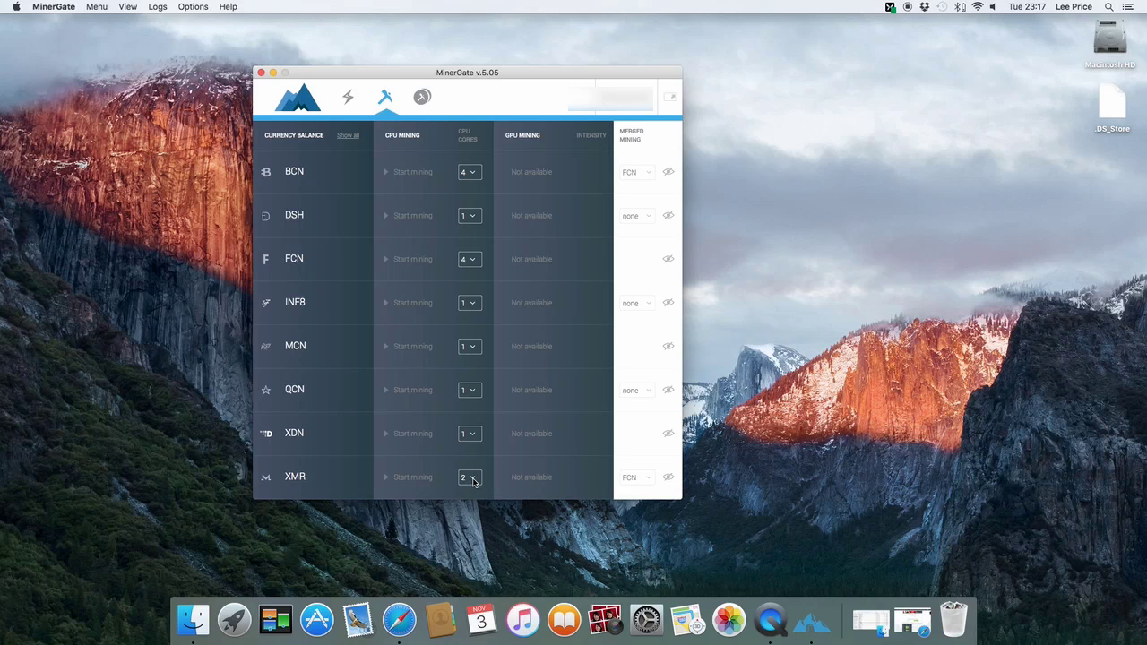
pyautogui.click(474, 481)
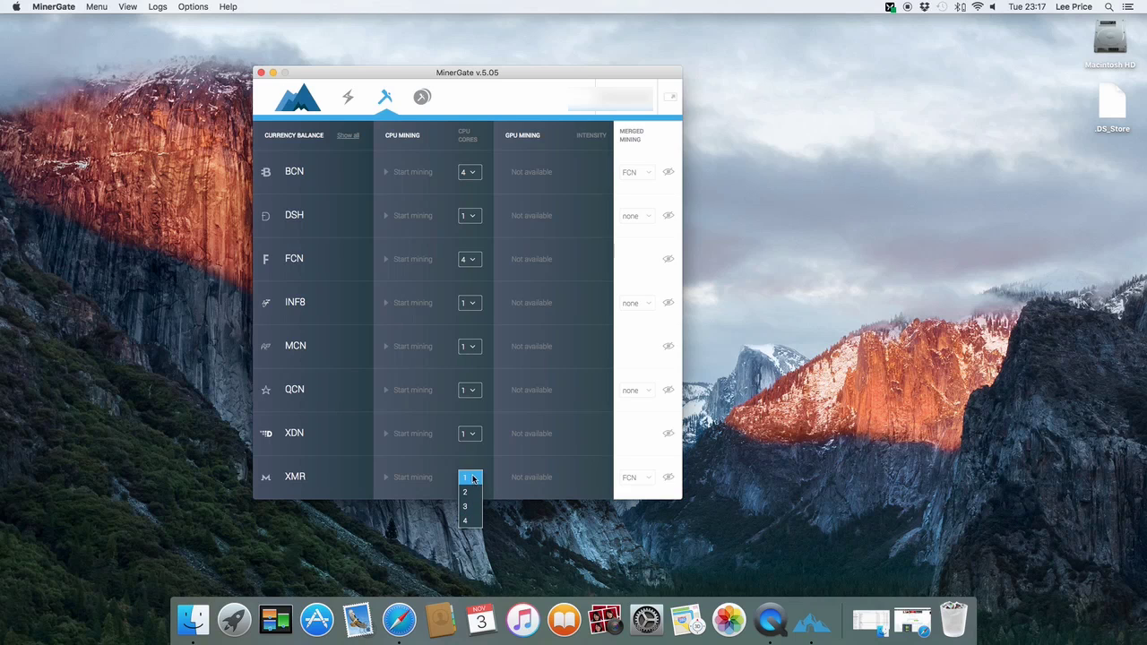
pyautogui.click(468, 492)
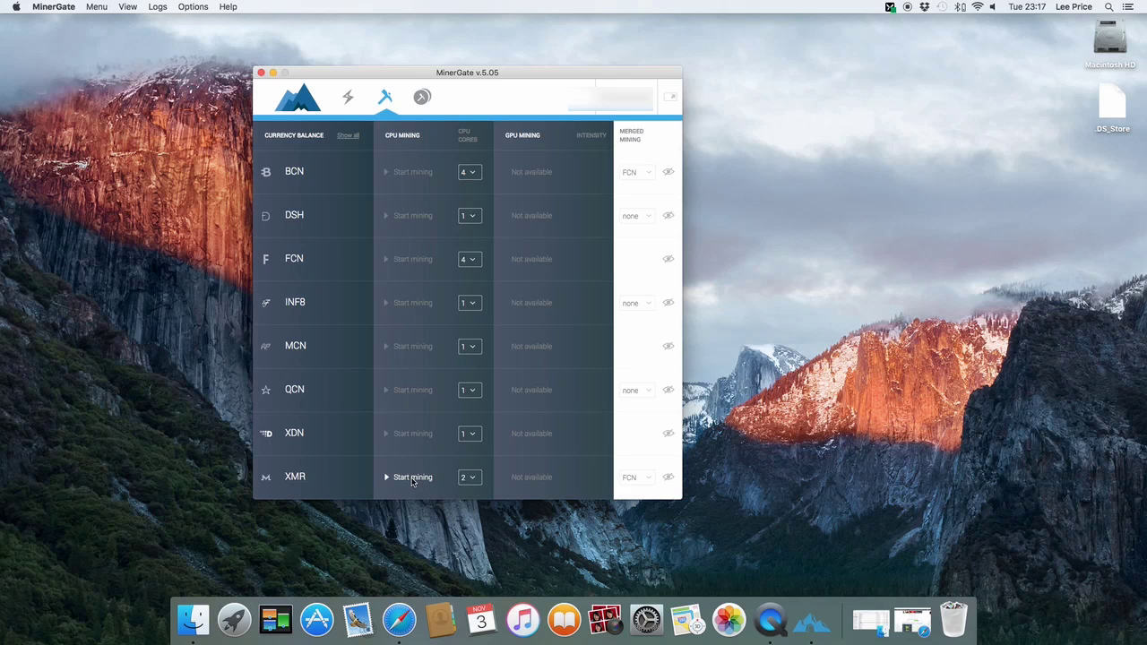
pyautogui.click(412, 480)
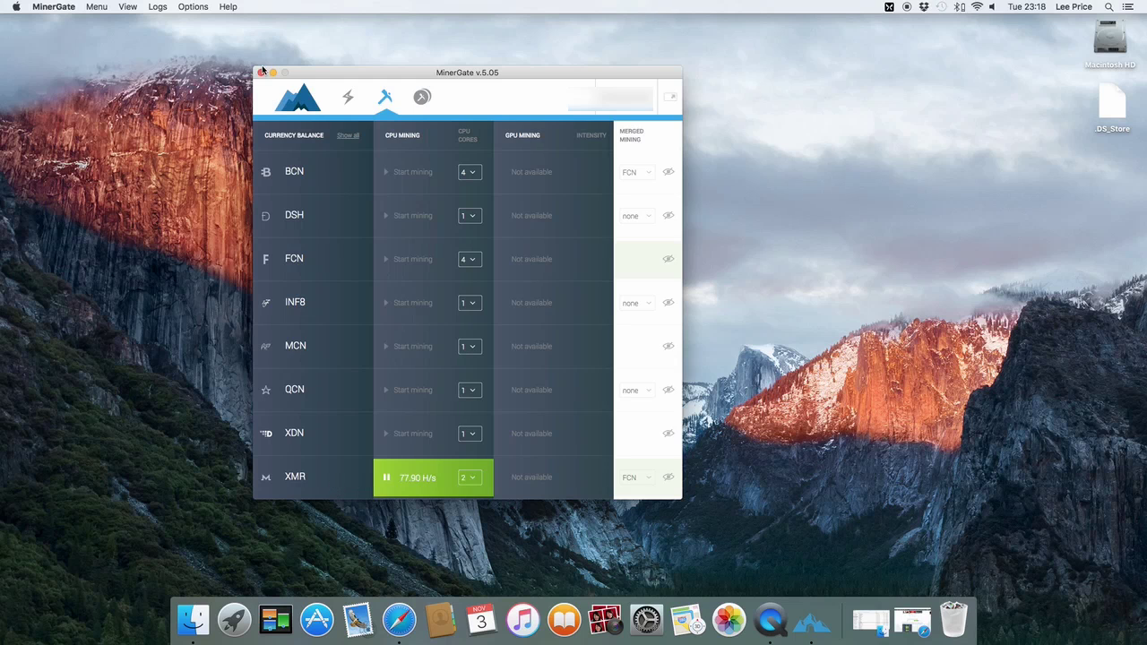
# Minimize MinerGate and examine the account status, FantomCoin and Monero sections on the website's Dashboard, minimizing the browser when finished
pyautogui.click(272, 73)
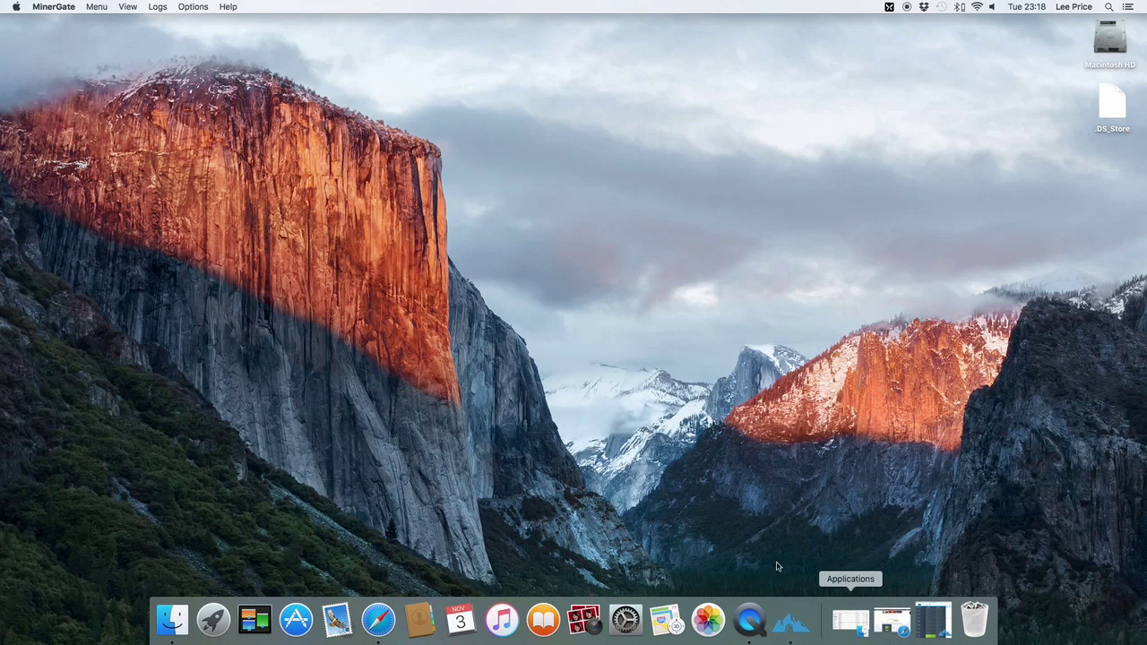
pyautogui.click(887, 625)
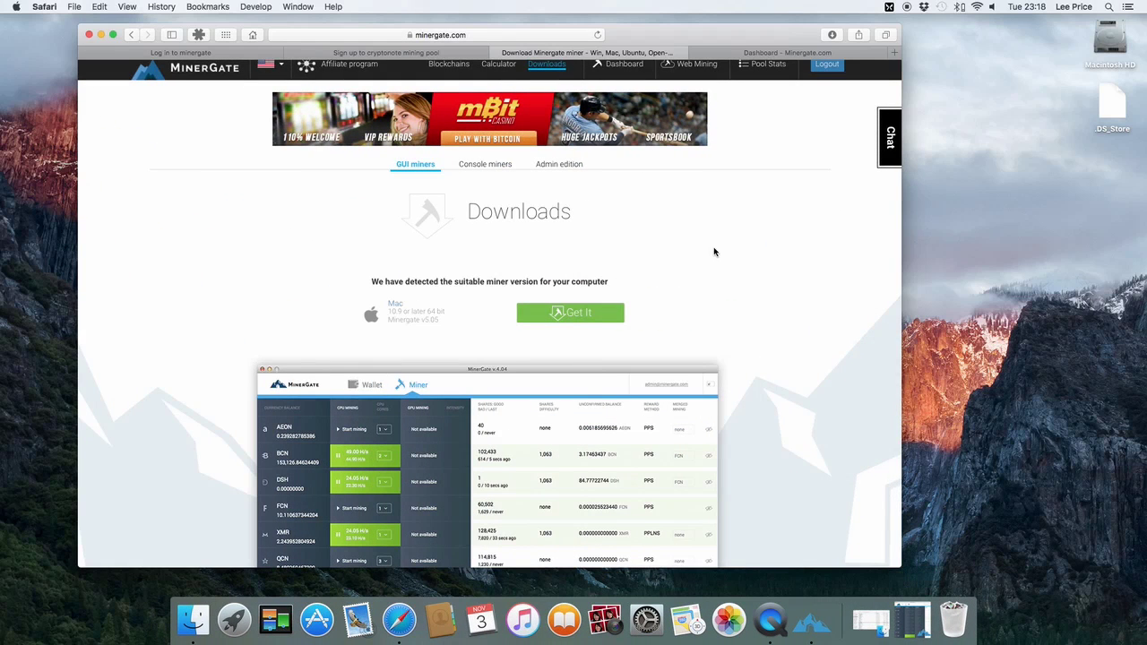
pyautogui.click(753, 54)
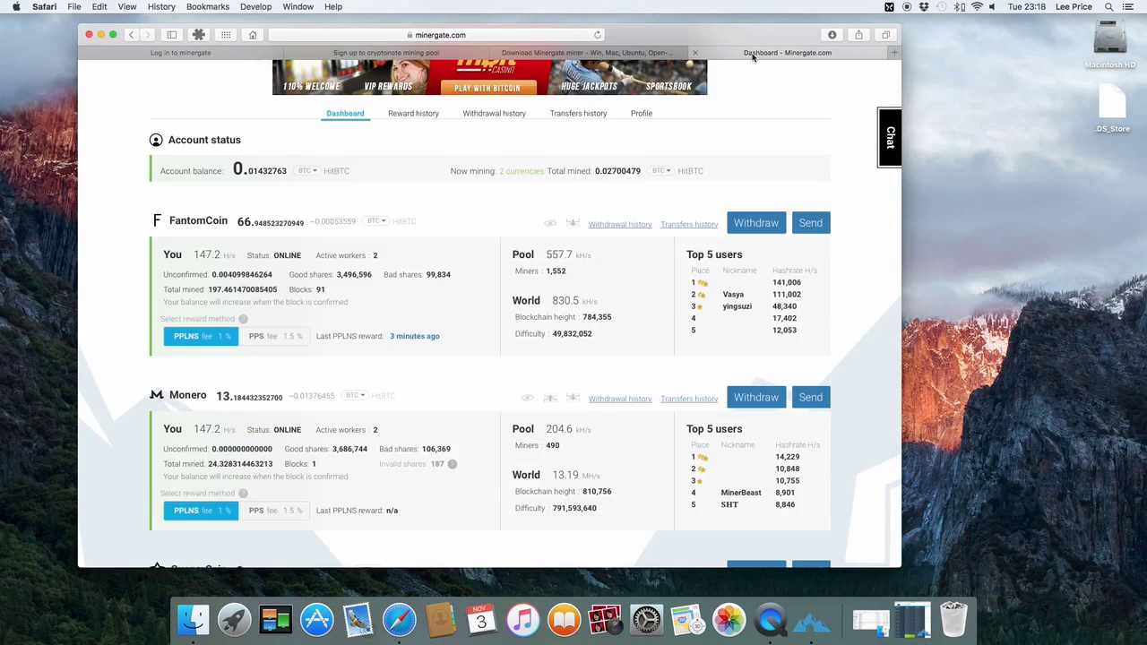
pyautogui.scroll(2, 778, 109)
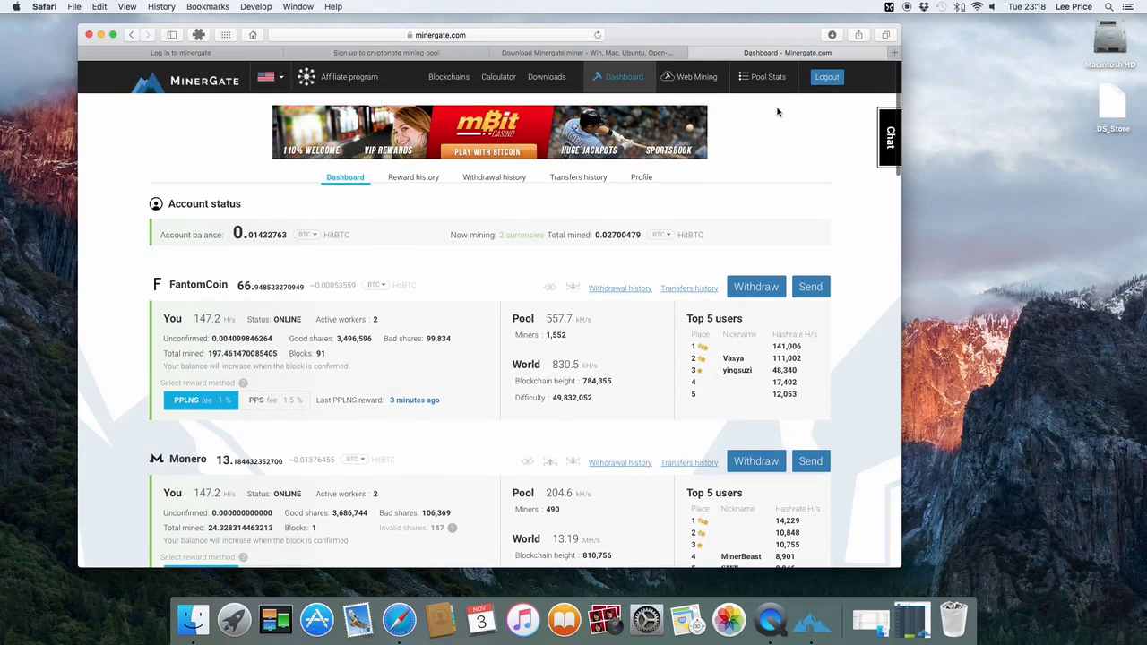
pyautogui.scroll(-1, 772, 145)
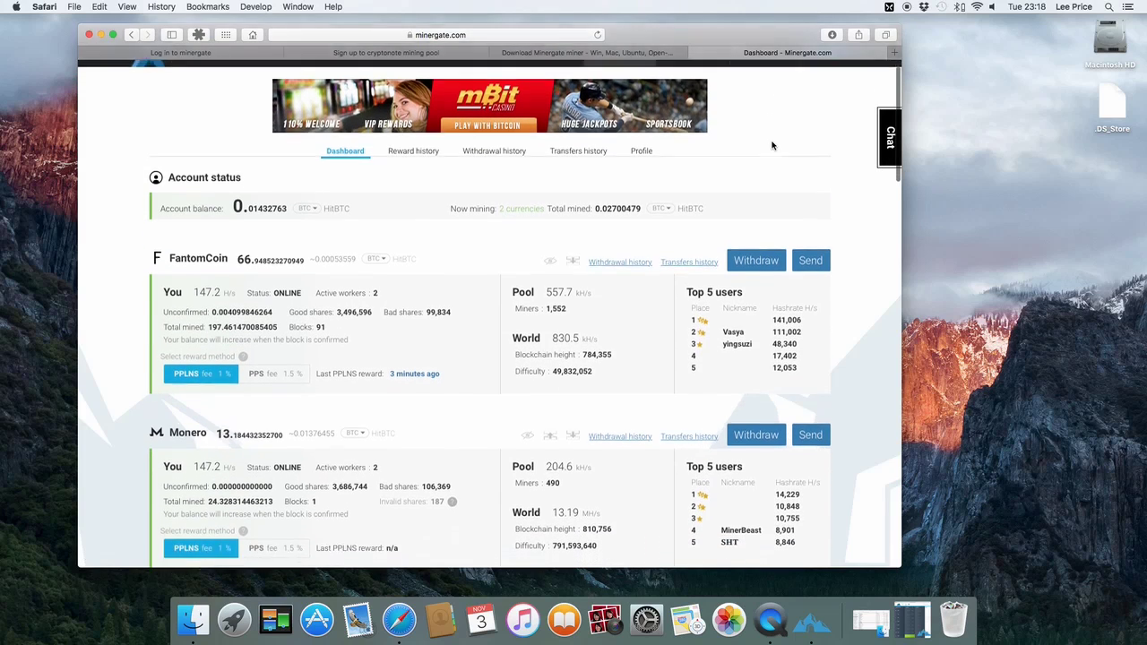
pyautogui.scroll(1, 772, 145)
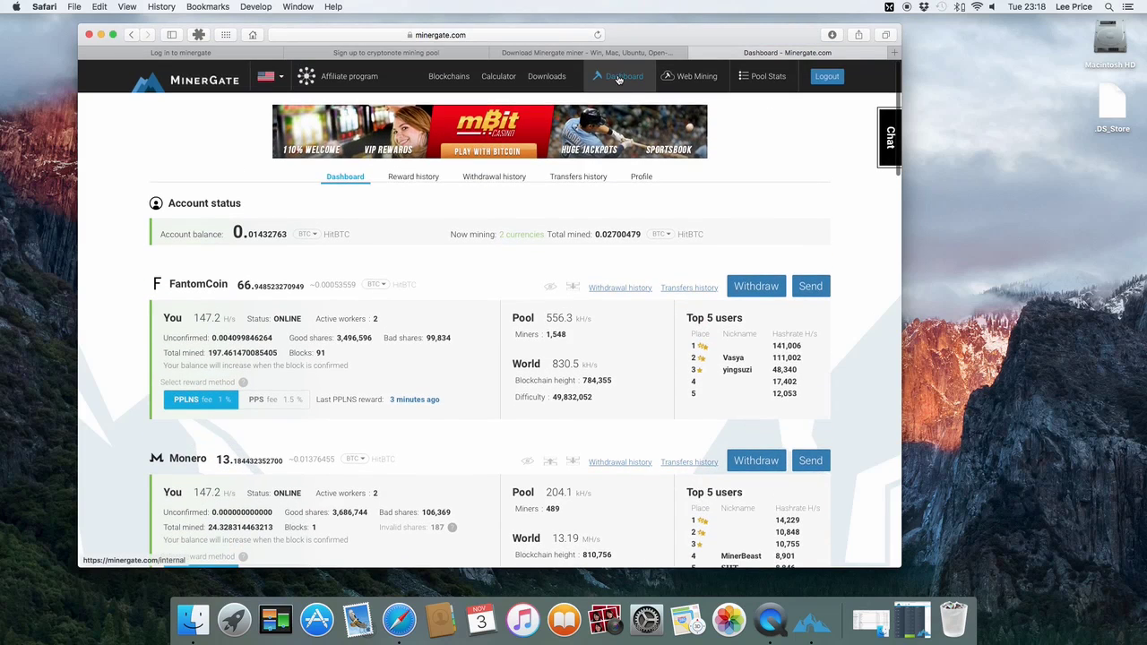
pyautogui.scroll(-4, 146, 185)
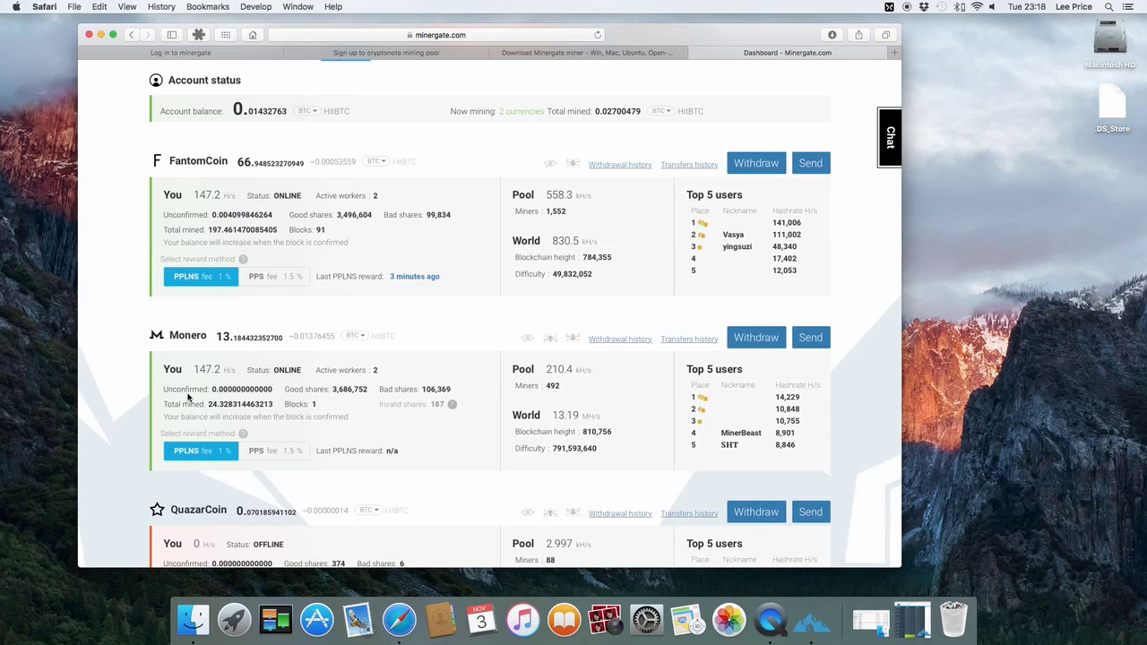
pyautogui.scroll(-2, 188, 386)
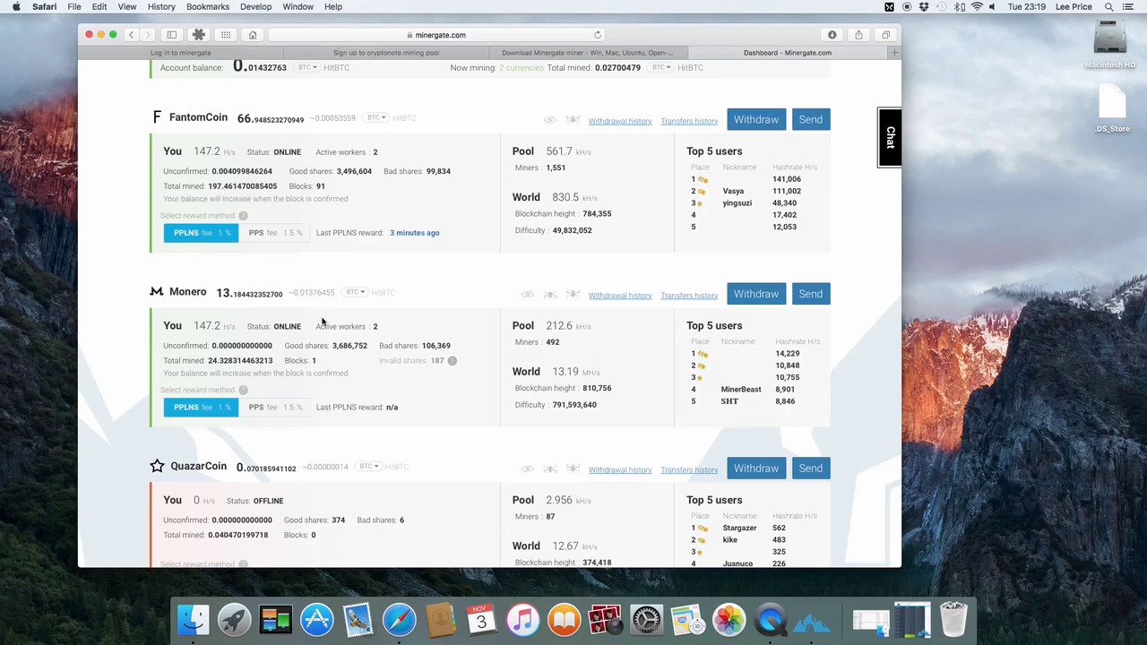
pyautogui.scroll(2, 272, 326)
pyautogui.scroll(1, 271, 326)
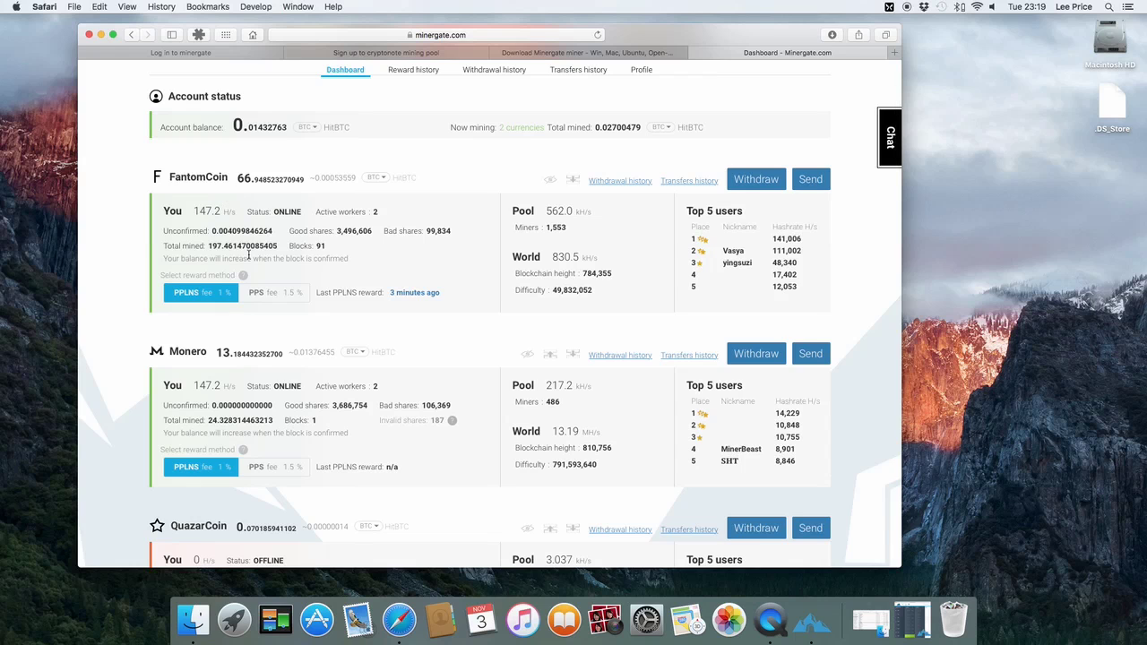
pyautogui.scroll(2, 459, 309)
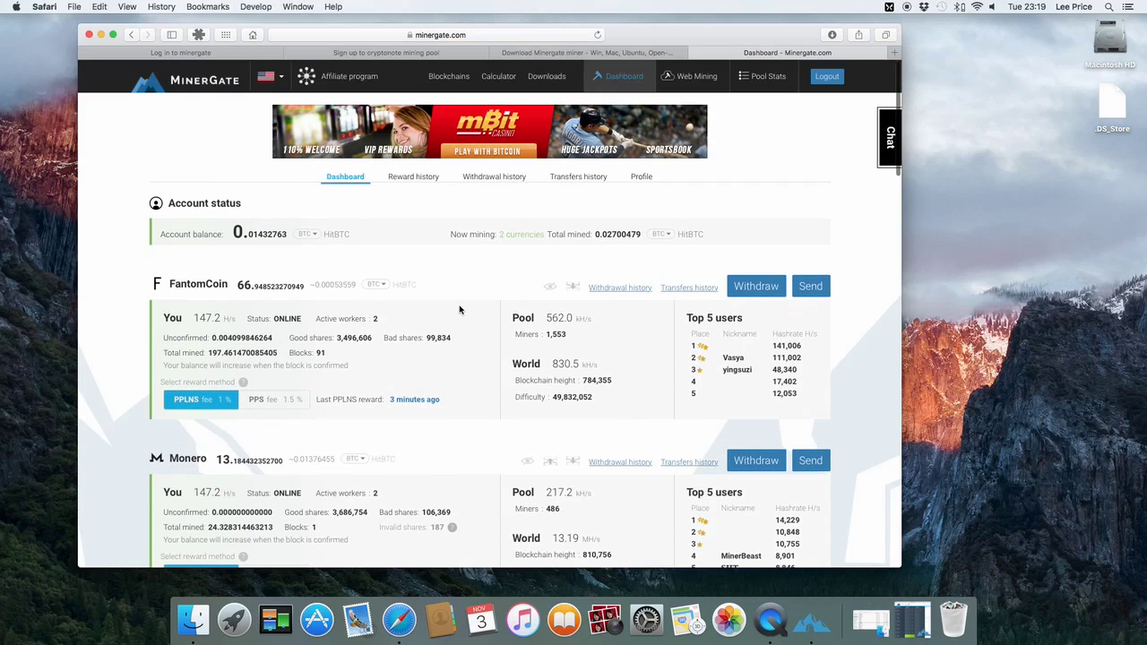
pyautogui.scroll(-2, 459, 309)
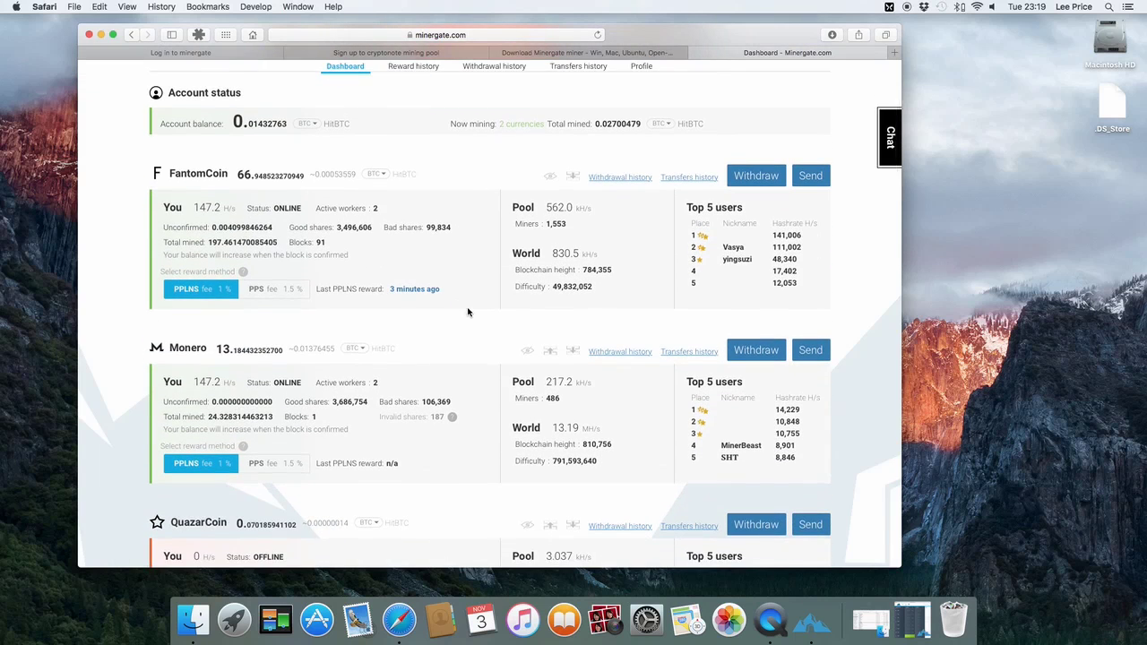
pyautogui.scroll(3, 466, 312)
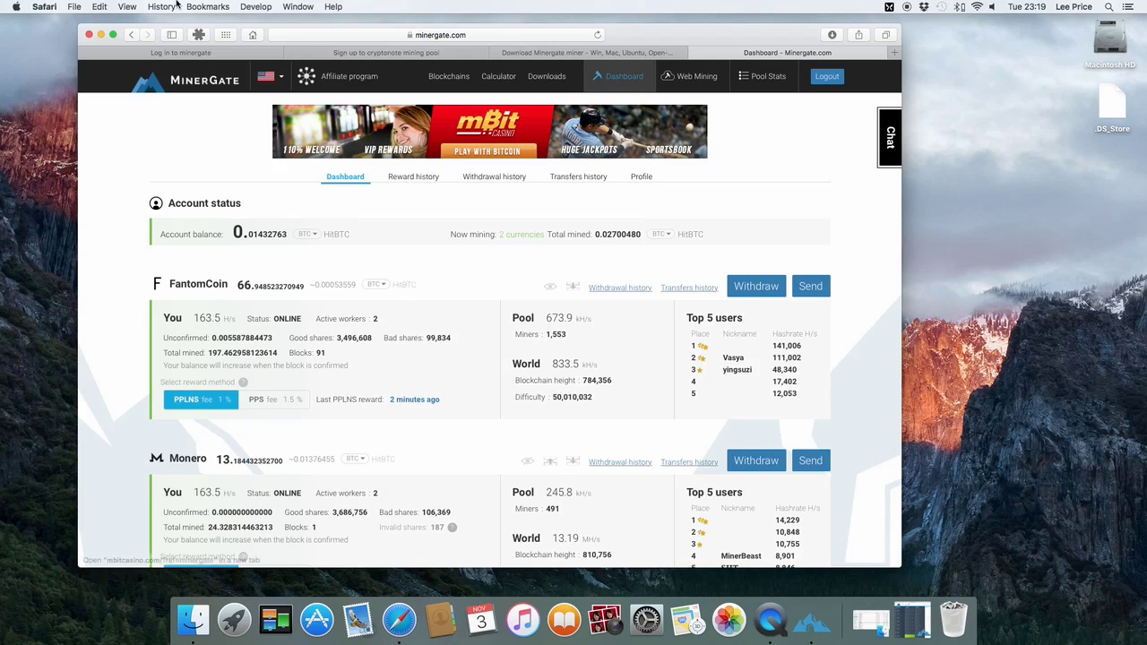
pyautogui.click(100, 34)
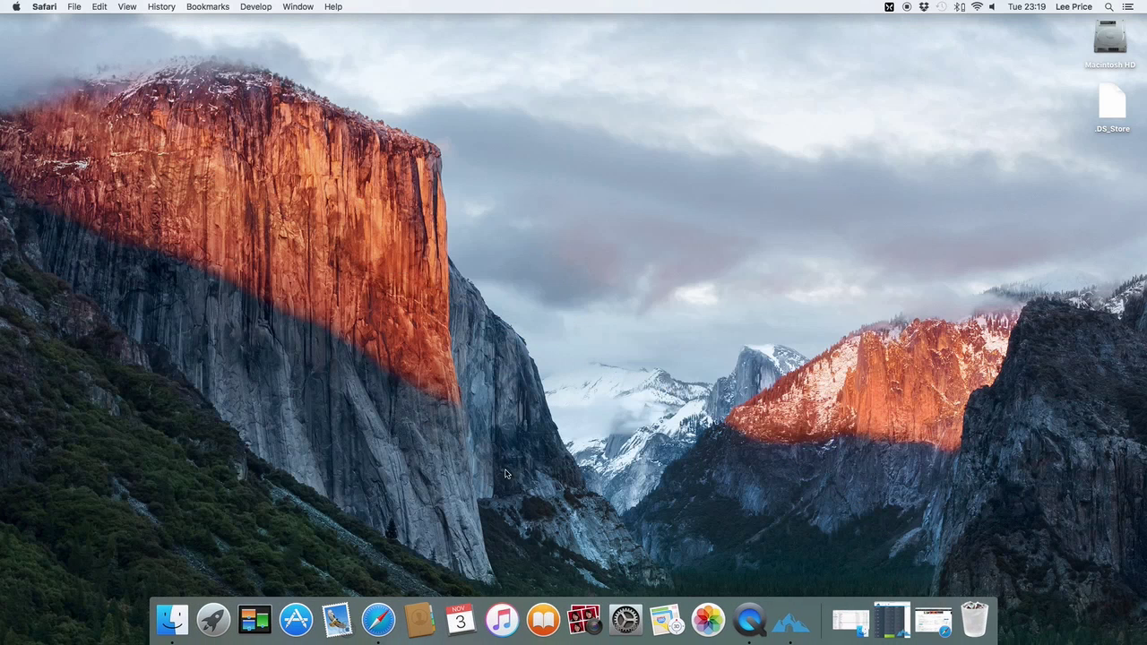
# Check the computer and display sleep settings under Energy Saver in System Preferences, and close the window
pyautogui.click(630, 630)
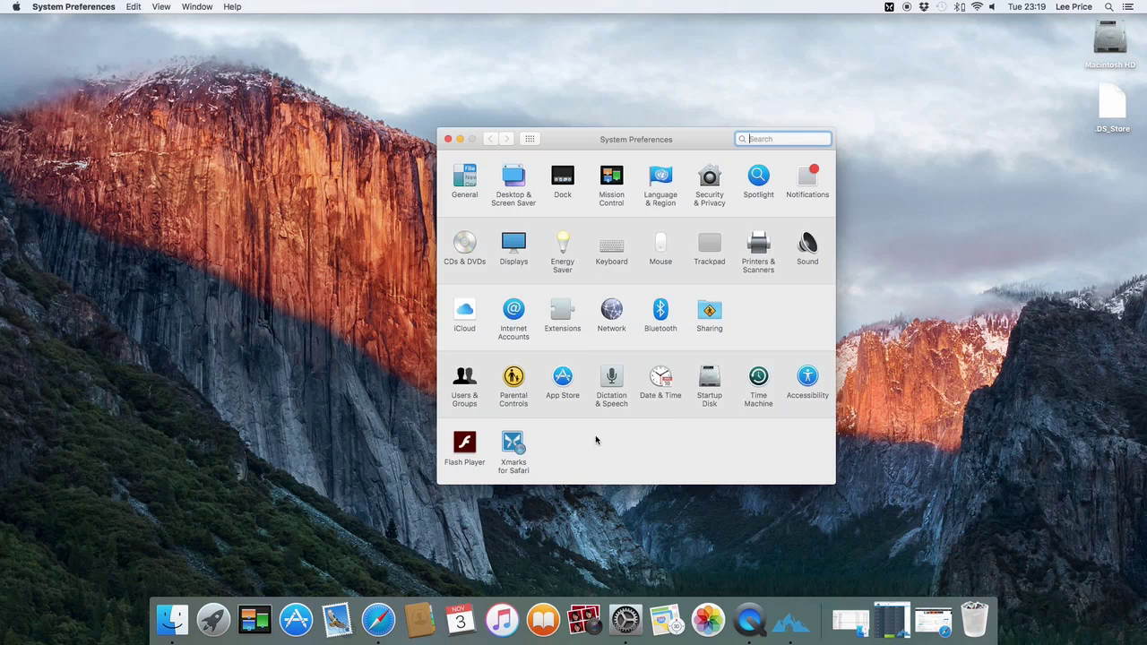
pyautogui.click(561, 247)
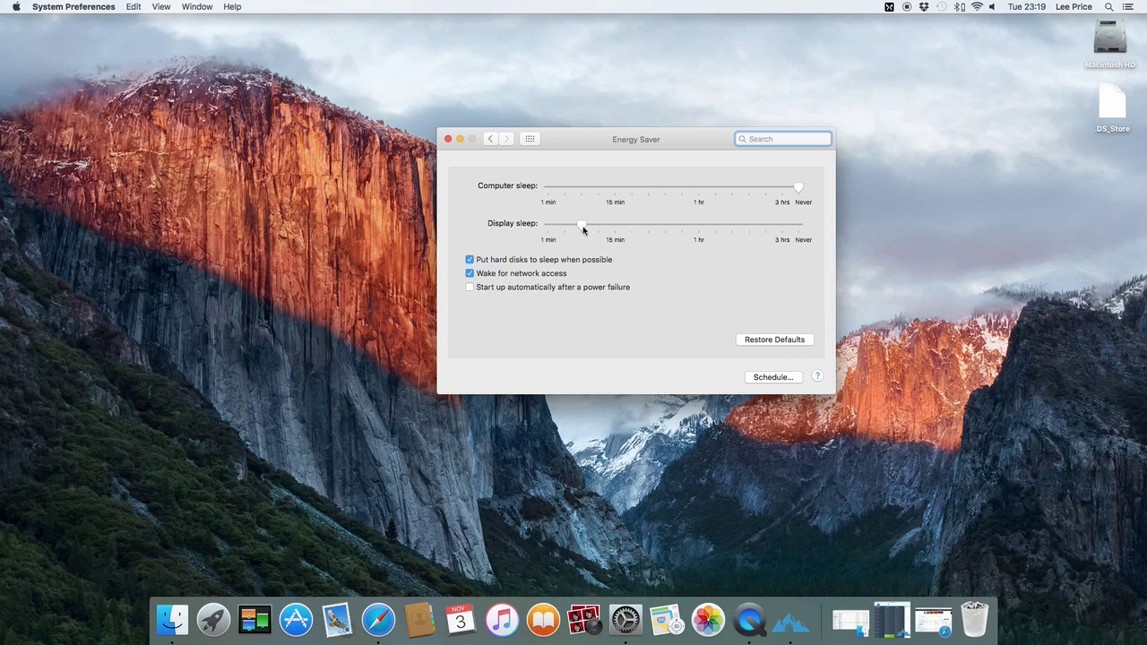
pyautogui.moveTo(799, 190)
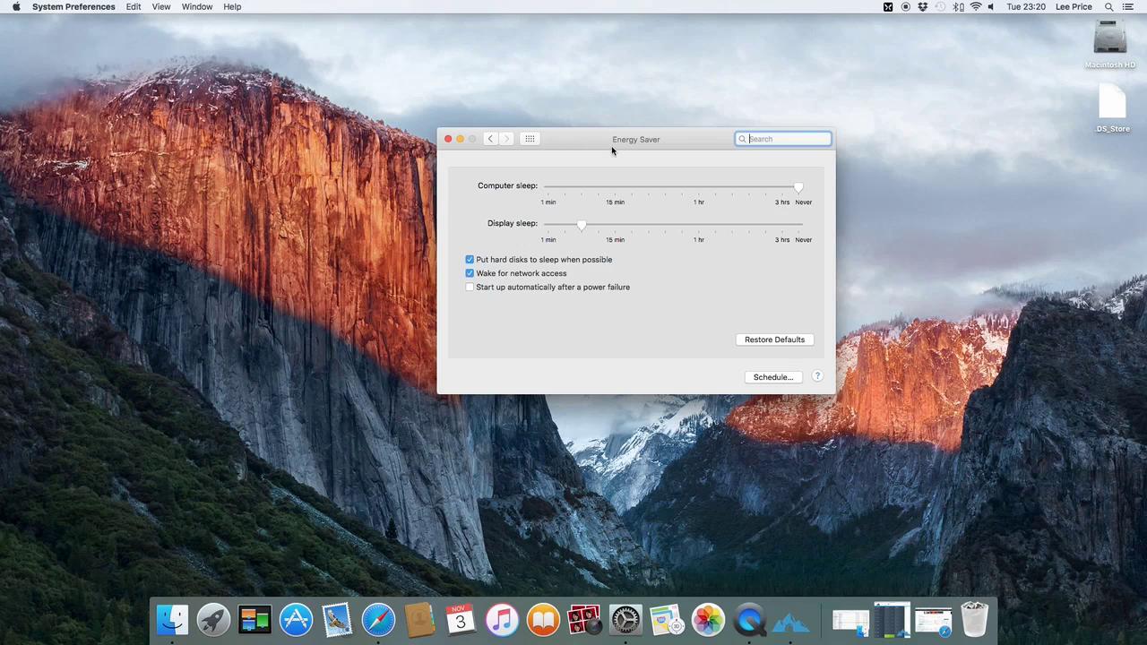
pyautogui.click(448, 139)
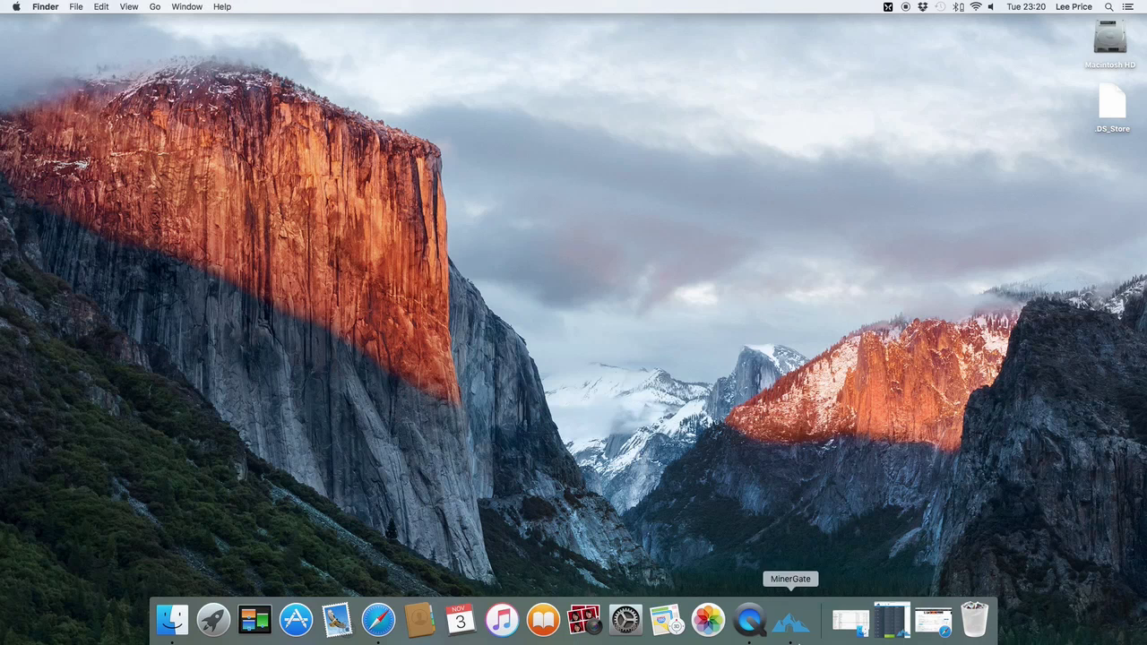
# Bring the minimized MinerGate window back into view
pyautogui.click(792, 625)
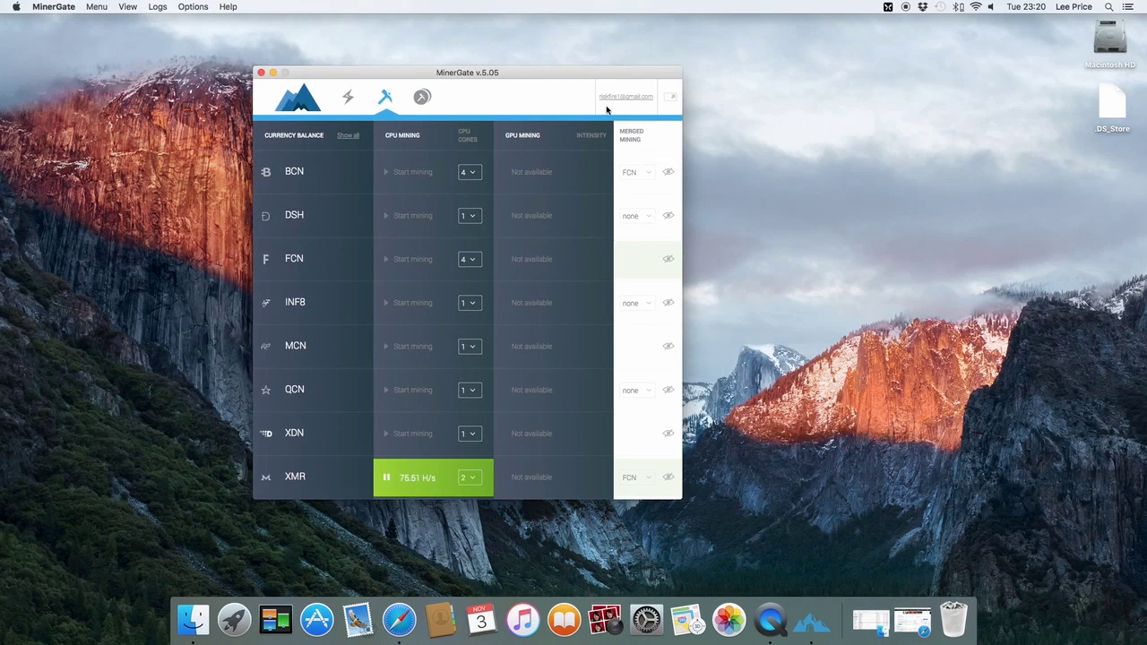